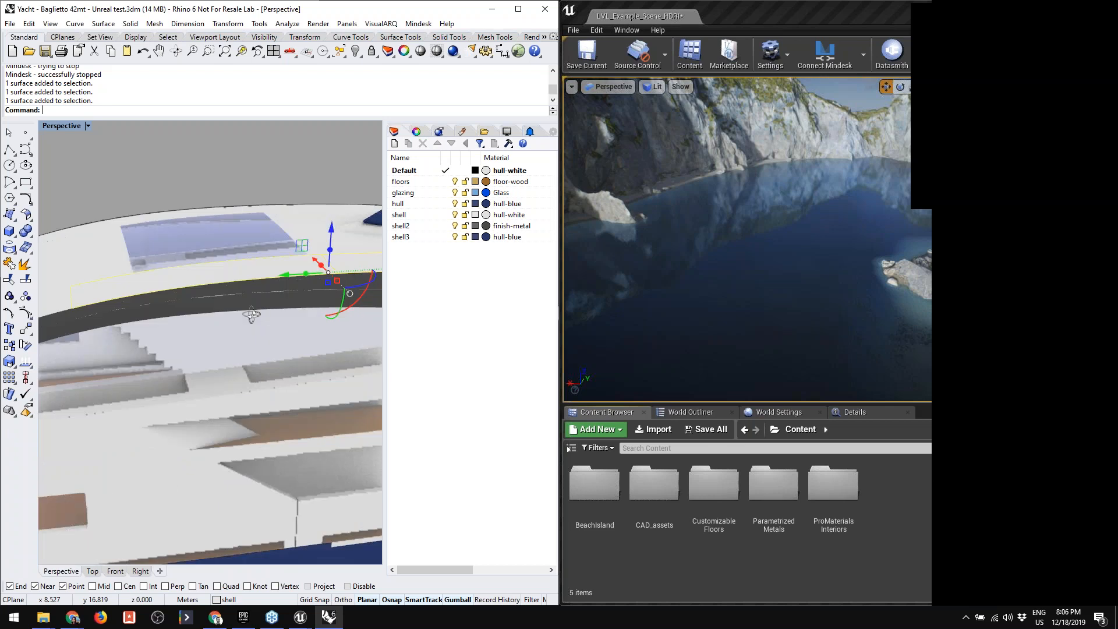
- Clear the selection of the surfaces on the yacht model in Rhino
scroll(252, 318, "down", 8)
scroll(253, 318, "up", 4)
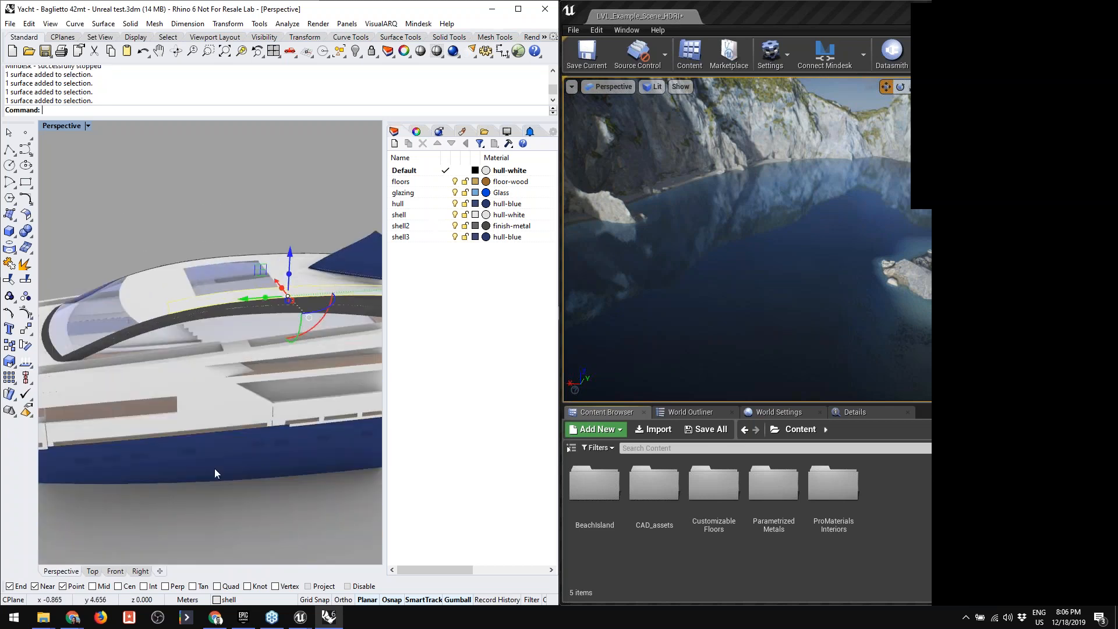
left_click(212, 414, "ctrl+shift")
left_click(299, 492)
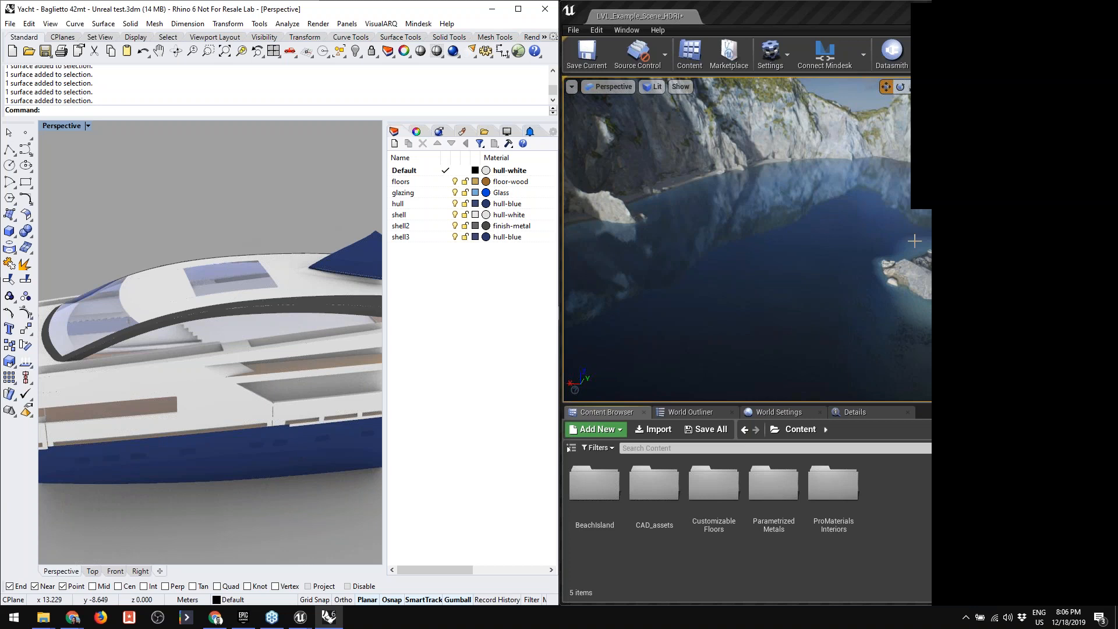
- Switch to the Unreal Editor and look around the bay scene between the cliffs
left_click(946, 40)
left_click(945, 39)
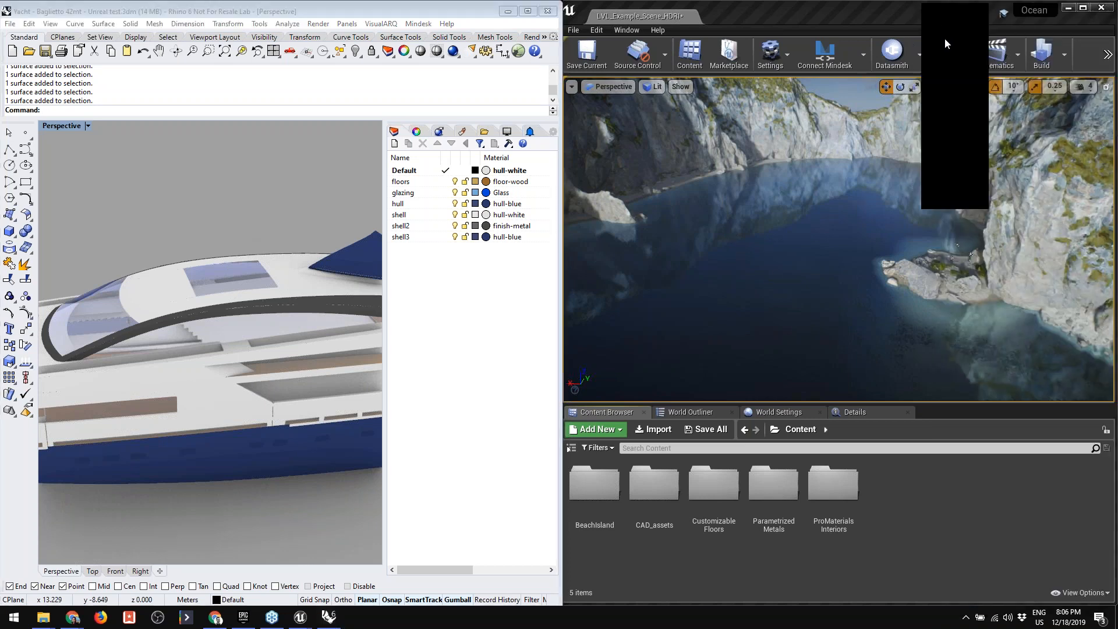
right_click_drag(845, 233, 934, 220)
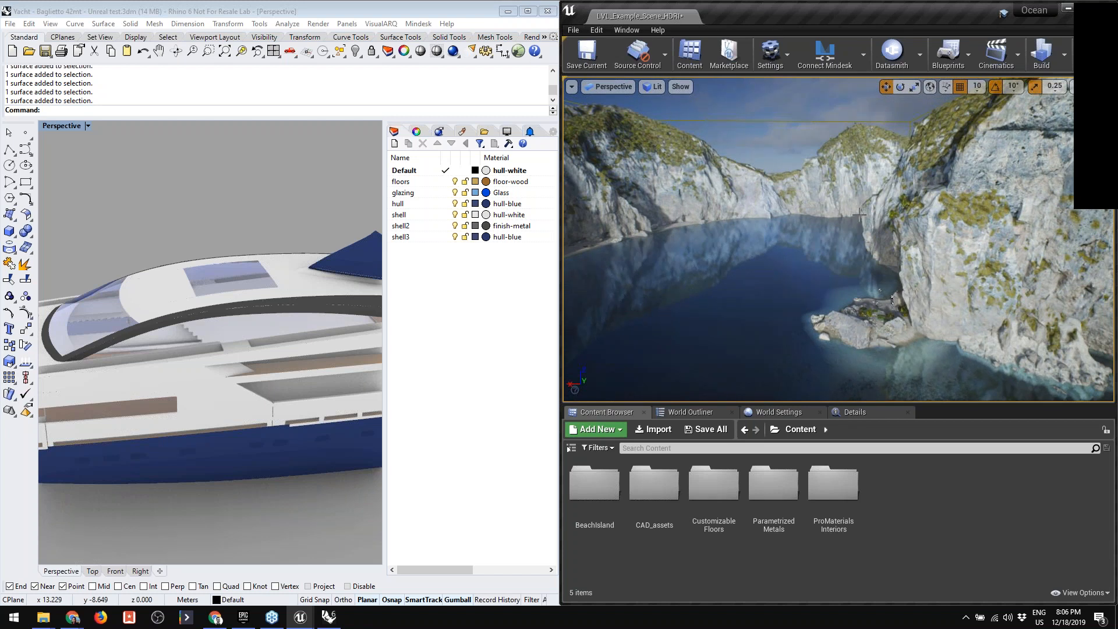
mouse_move(856, 211)
right_mouse_down()
mouse_move(787, 222)
mouse_move(962, 197)
mouse_move(789, 208)
mouse_move(862, 218)
right_mouse_up()
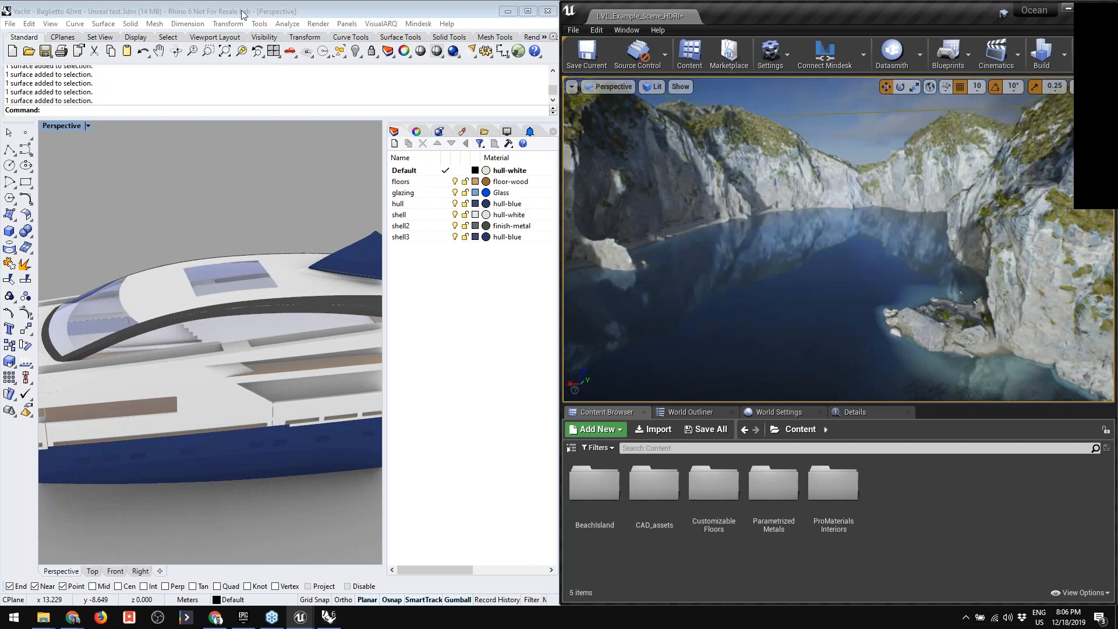
- Start Mindesk's Connect Unreal link in Rhino and connect Mindesk in the Unreal Editor
left_click(221, 197)
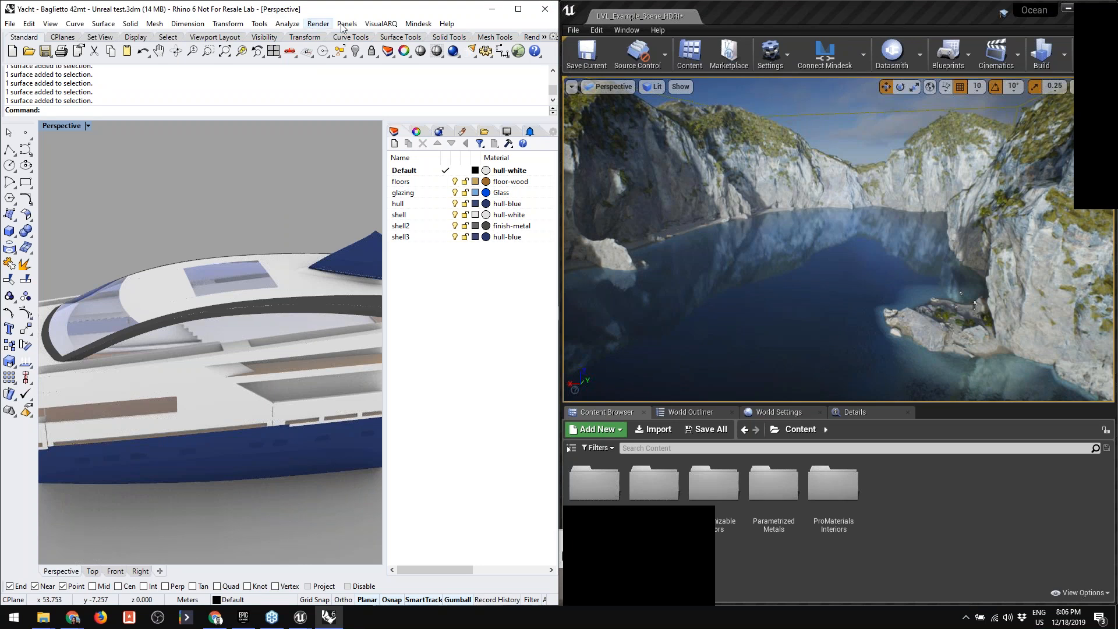
left_click(420, 24)
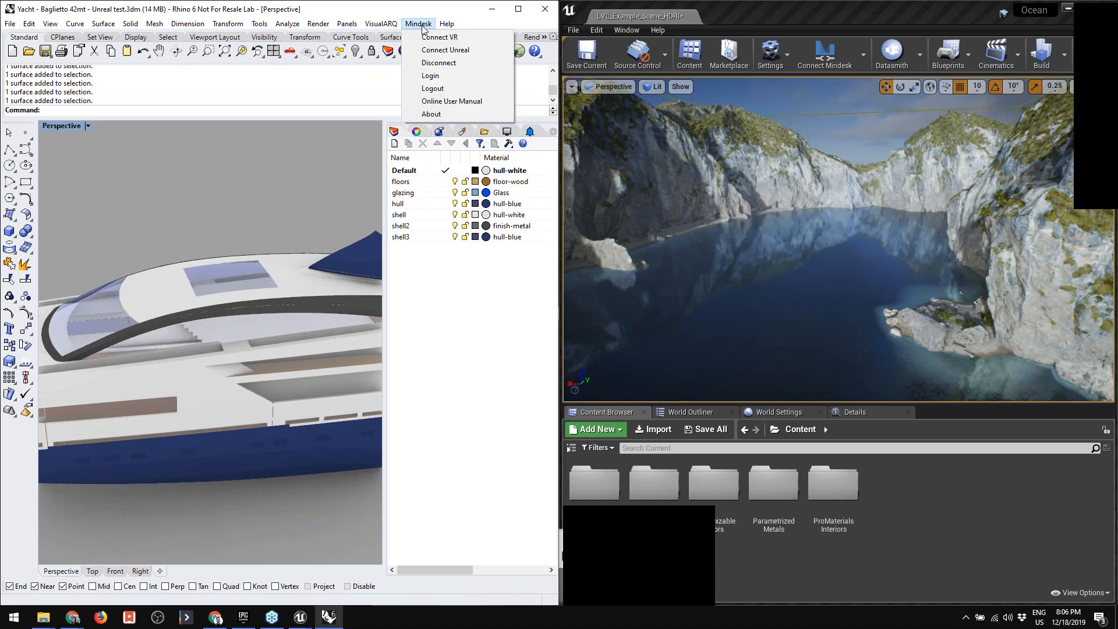
left_click(445, 50)
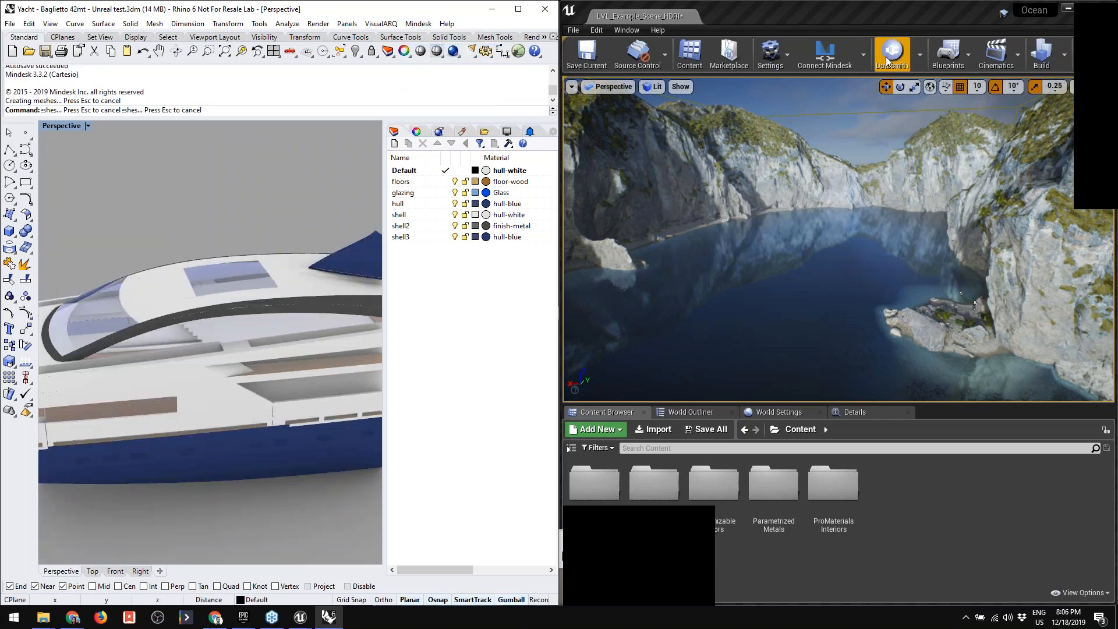
left_click(826, 54)
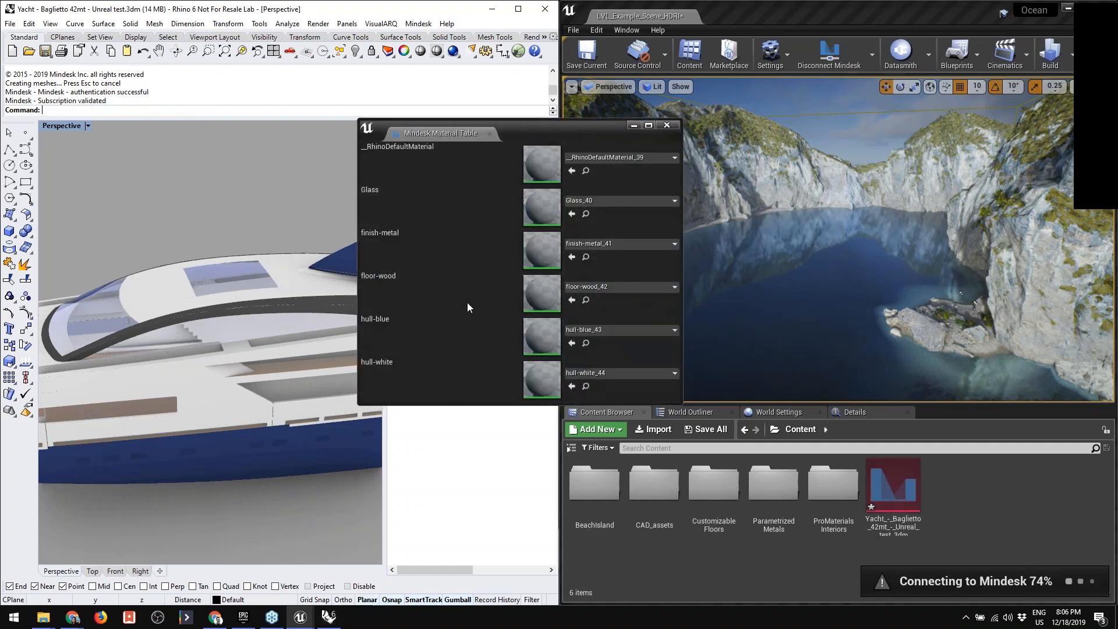
- Move the Mindesk Material Table off the scene and select the root actor Yacht - Baglietto 42mt - Unreal test.3dm
right_click_drag(844, 287, 944, 311)
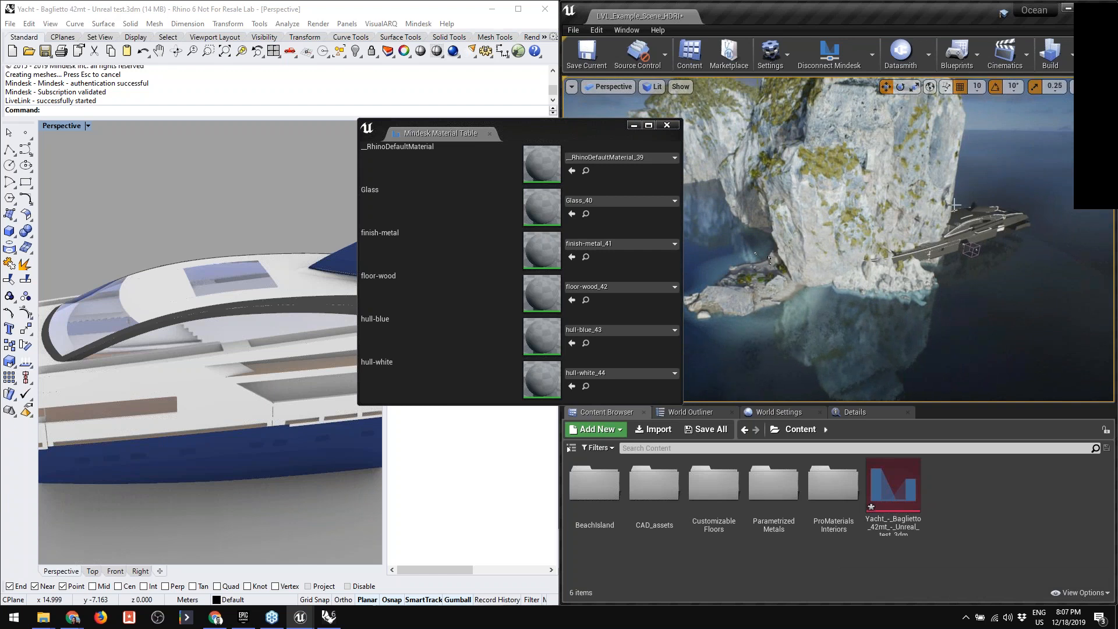
left_click_drag(568, 127, 360, 96)
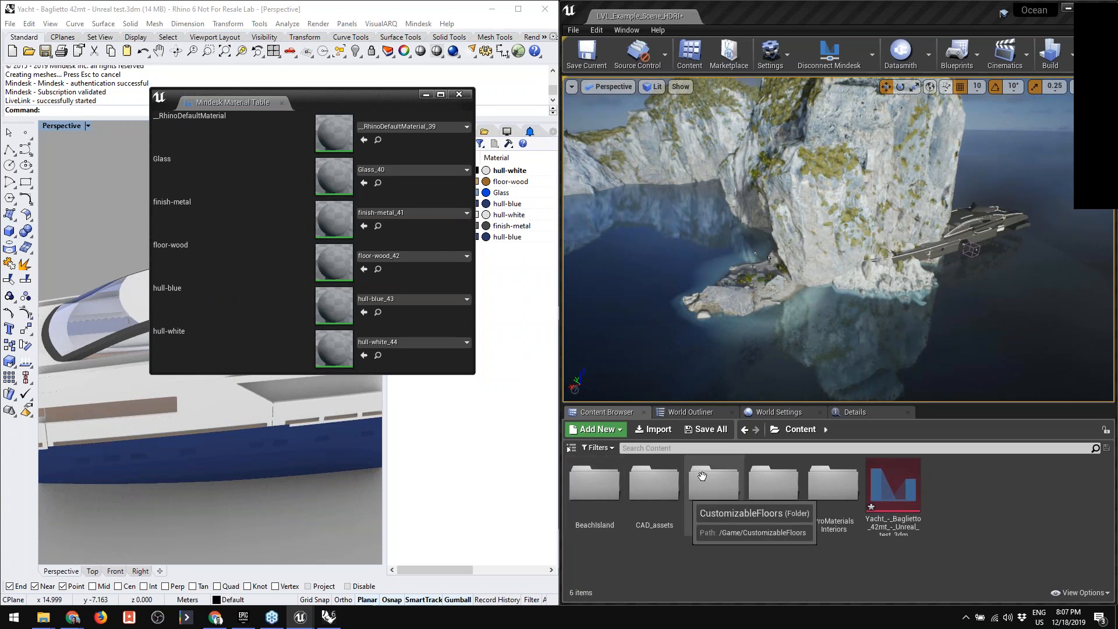
left_click(694, 413)
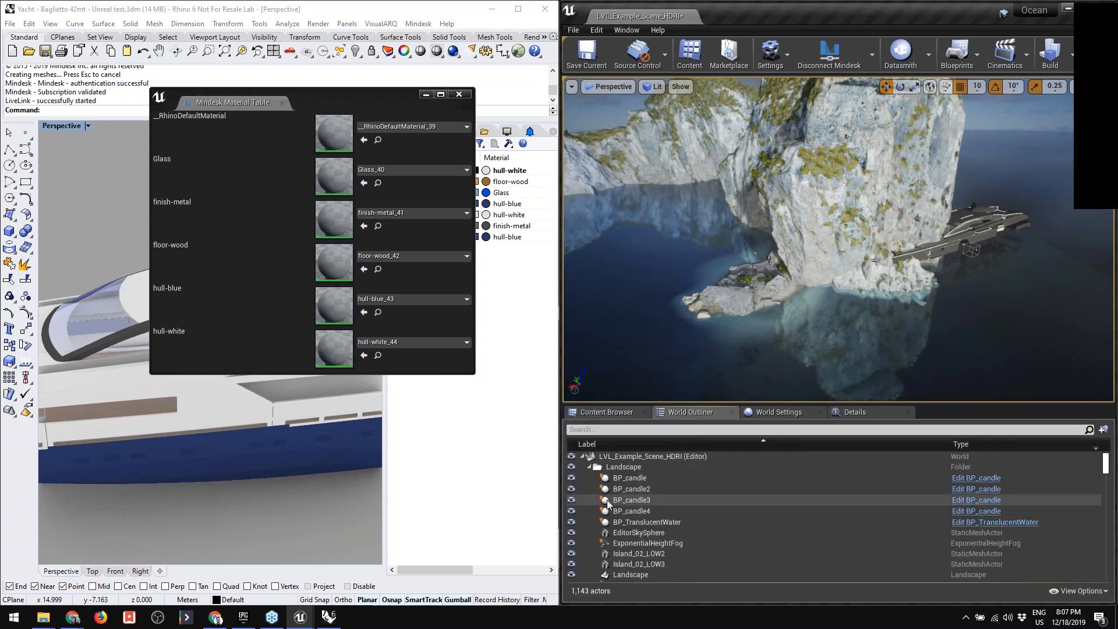
left_click(589, 467)
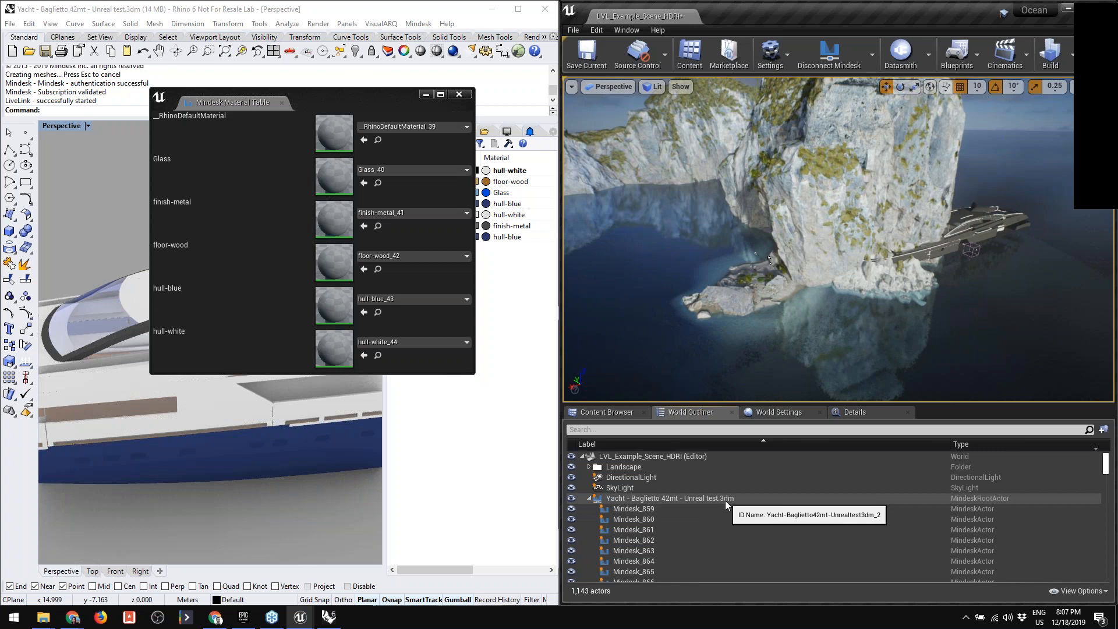
left_click(663, 500)
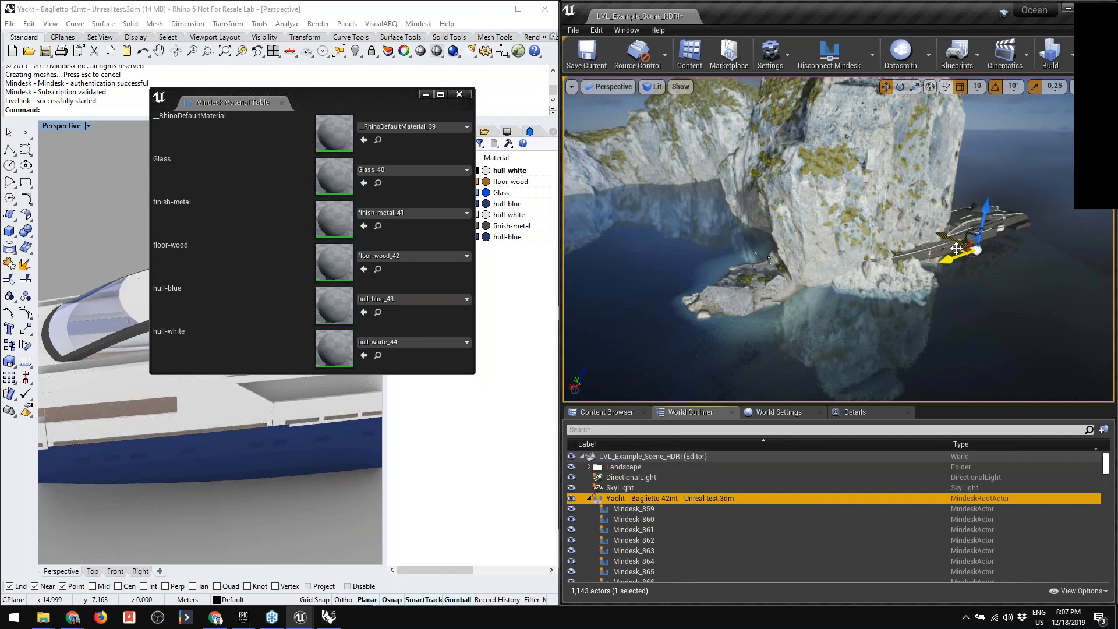
- Move the yacht from behind the cliff into the bay and lower it slightly into the water
left_click_drag(941, 261, 593, 292)
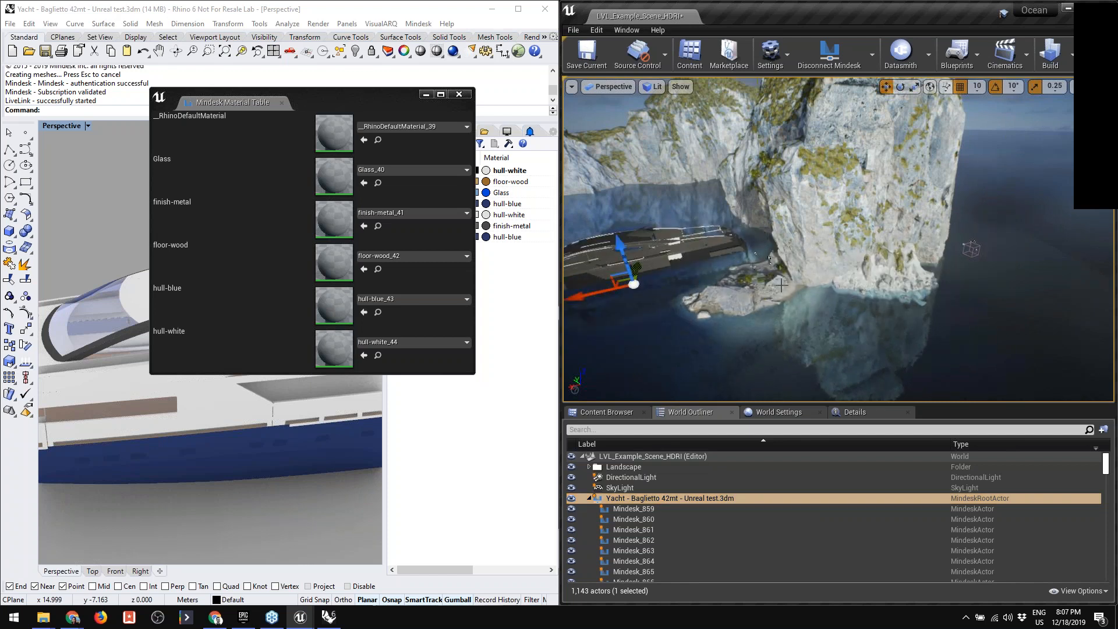
right_click_drag(792, 284, 689, 278)
left_click_drag(825, 261, 748, 259)
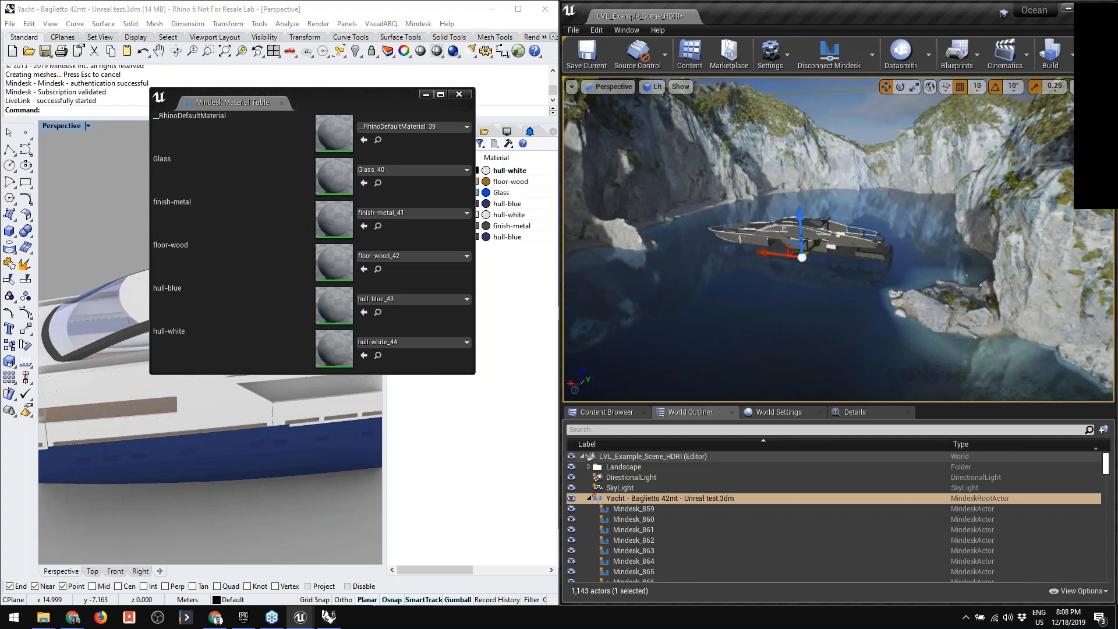
scroll(747, 259, "up", 8)
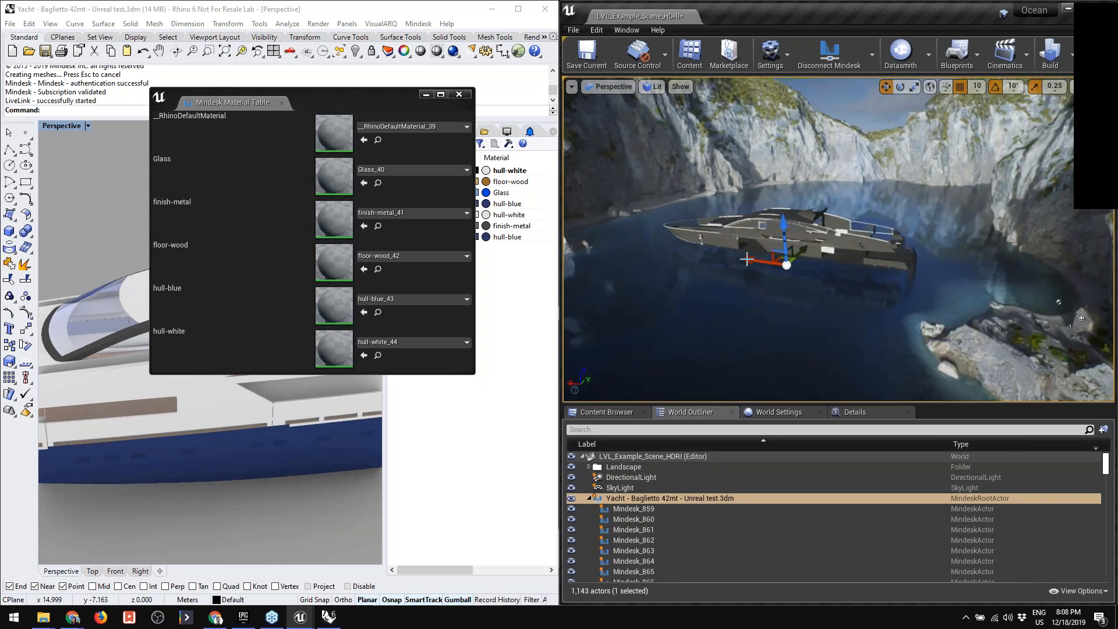
scroll(747, 260, "up", 6)
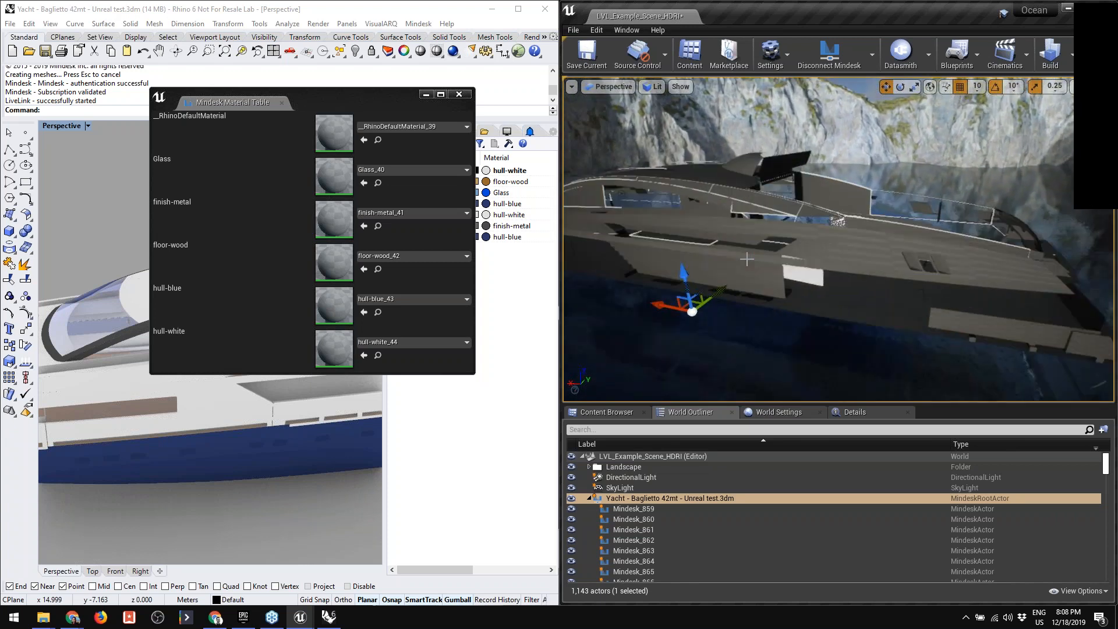
mouse_move(676, 278)
left_mouse_down()
mouse_move(673, 269)
mouse_move(677, 307)
mouse_move(678, 294)
left_mouse_up()
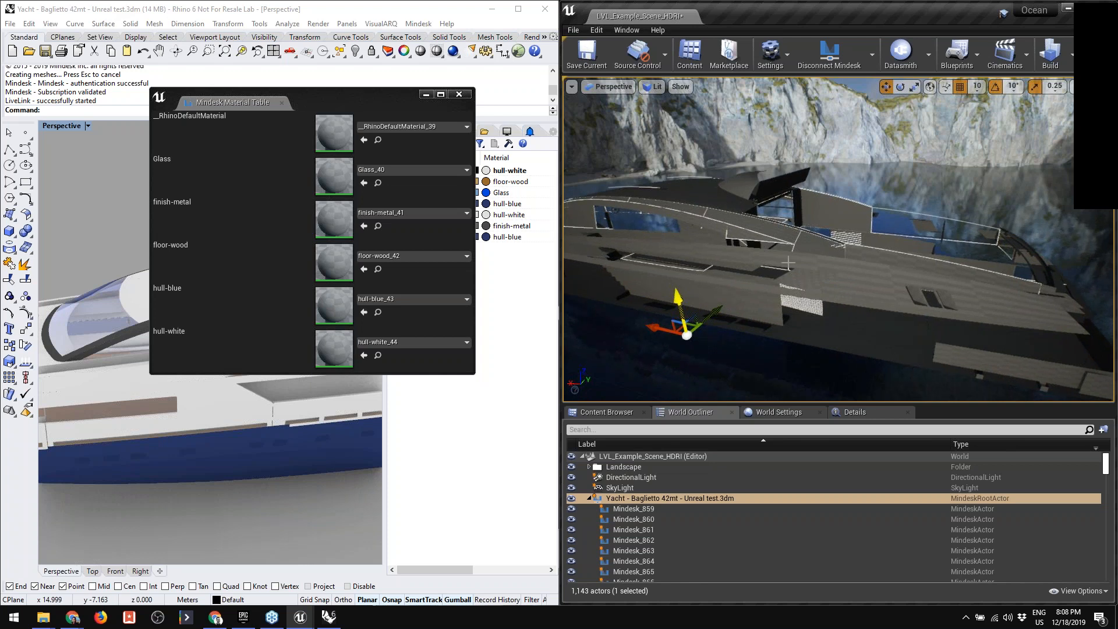
mouse_move(788, 263)
right_mouse_down()
mouse_move(764, 293)
mouse_move(734, 295)
mouse_move(766, 275)
mouse_move(869, 263)
mouse_move(775, 275)
right_mouse_up()
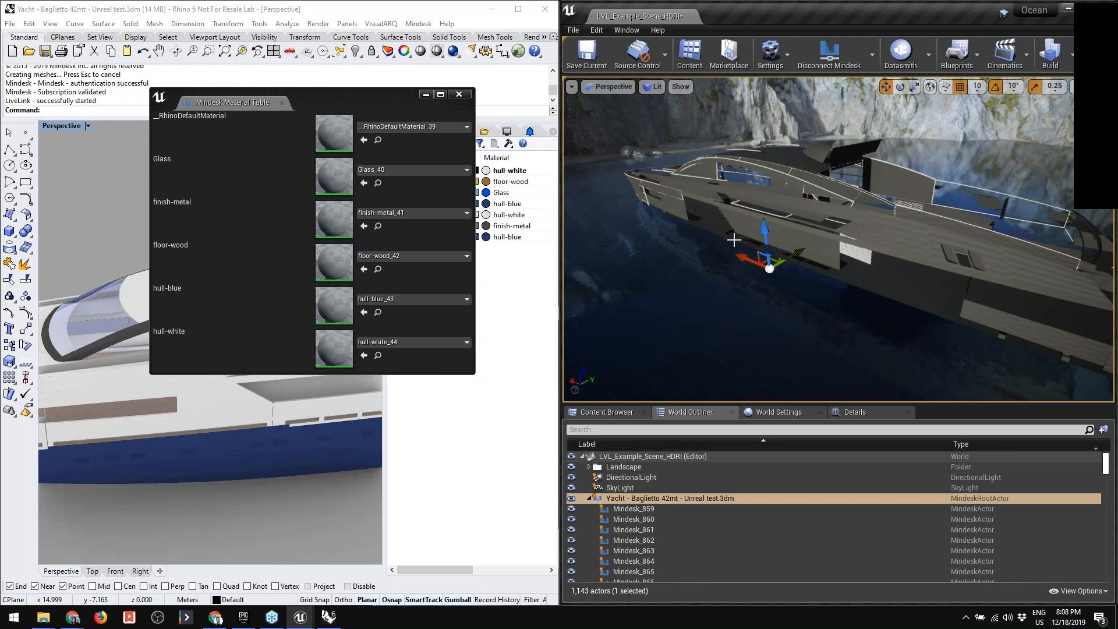
- Close the Mindesk Material Table and reopen it from the Mindesk options in Unreal
left_click_drag(363, 99, 620, 115)
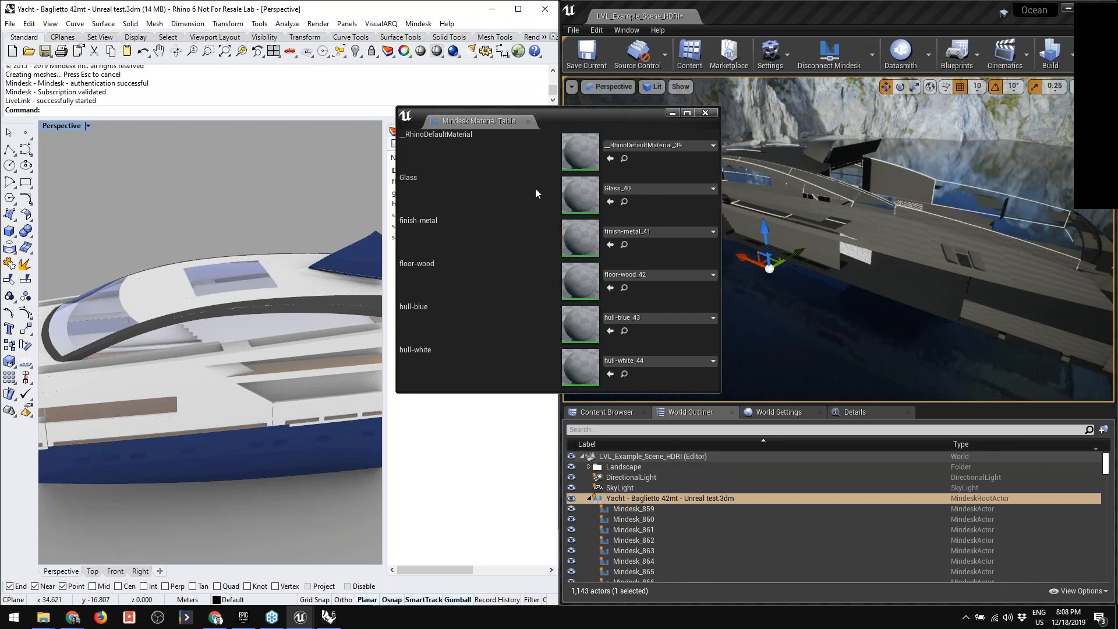
left_click(706, 113)
left_click(872, 54)
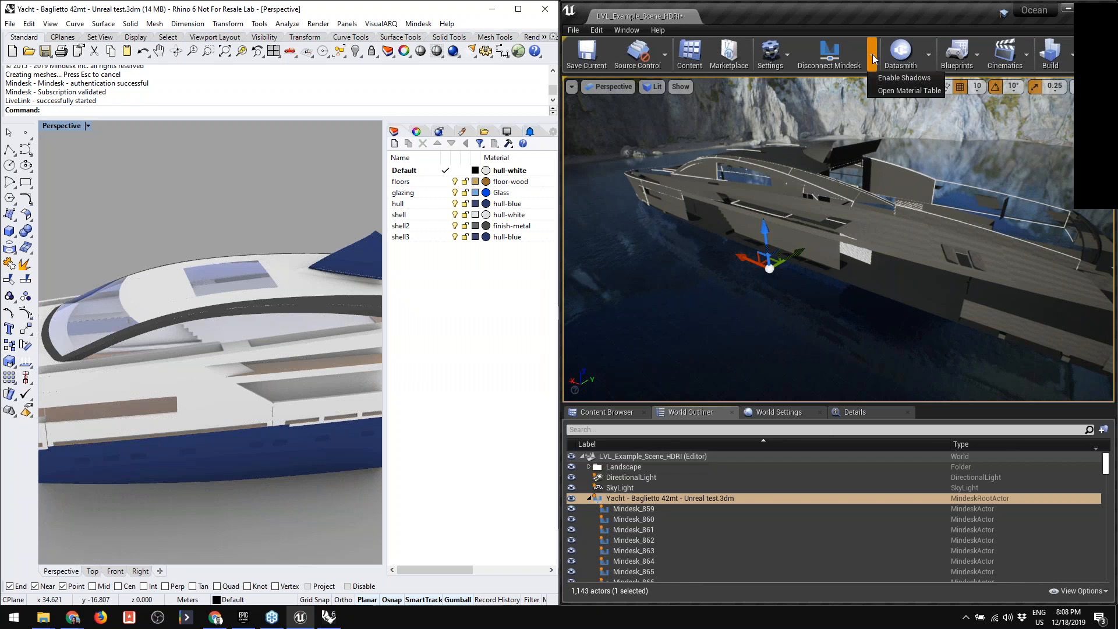
left_click(887, 93)
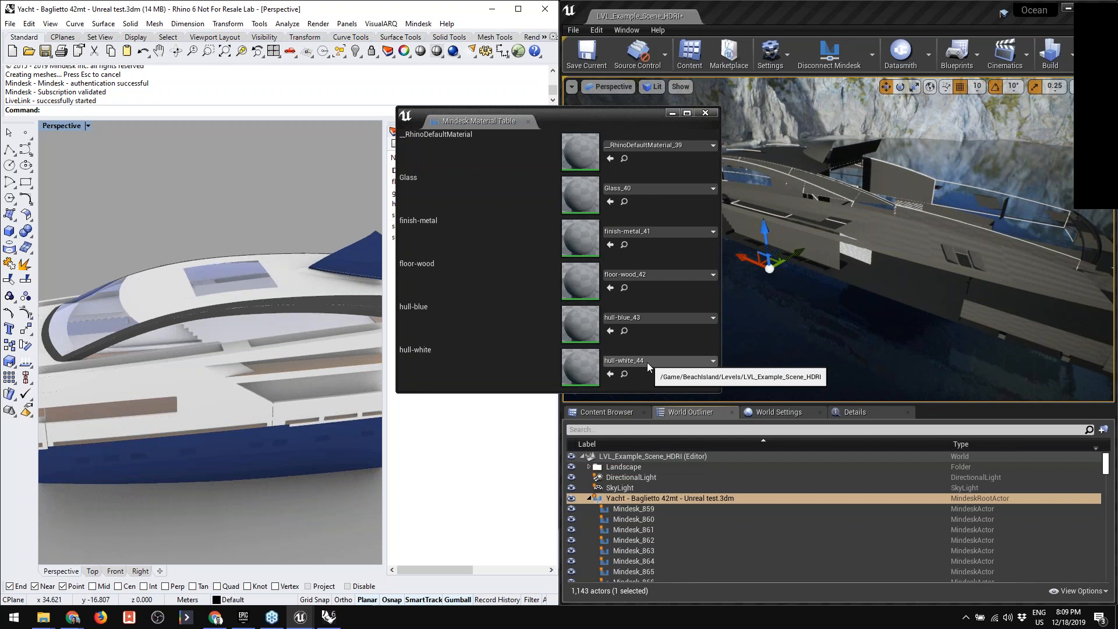
- Search the materials for "white" and assign MI_Metal_White to the hull-white entry
left_click(702, 360)
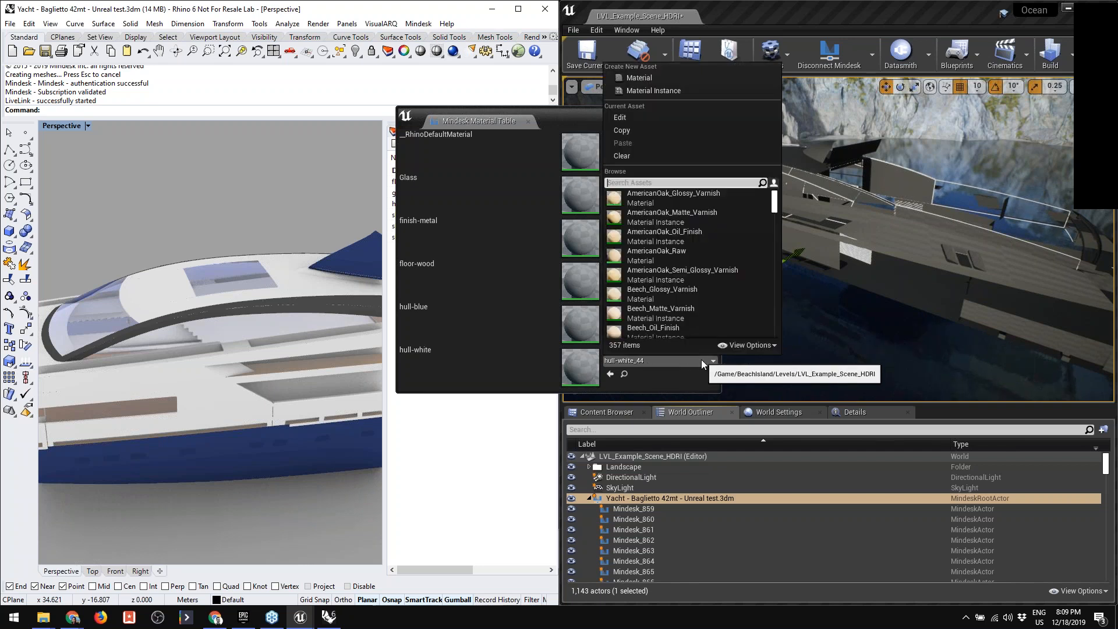
type("ite")
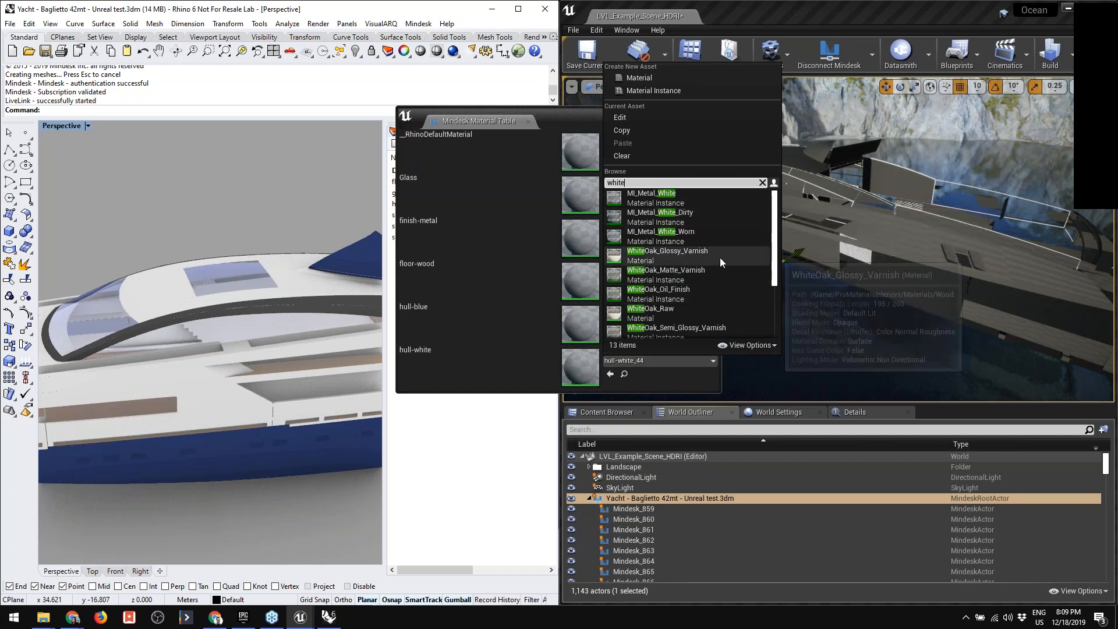
mouse_move(720, 258)
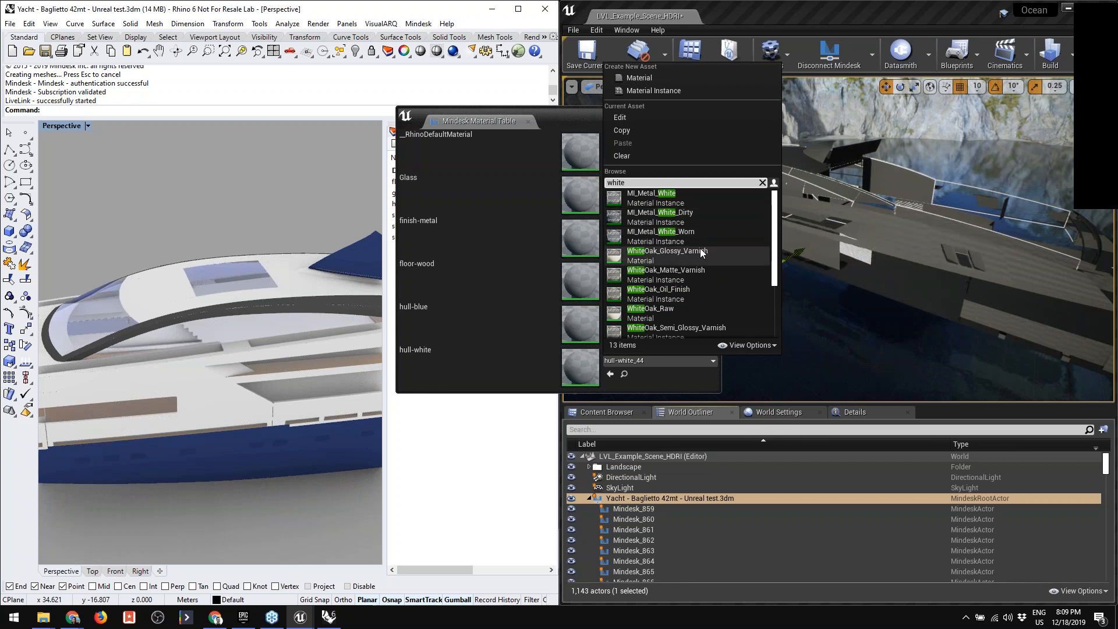
mouse_move(700, 221)
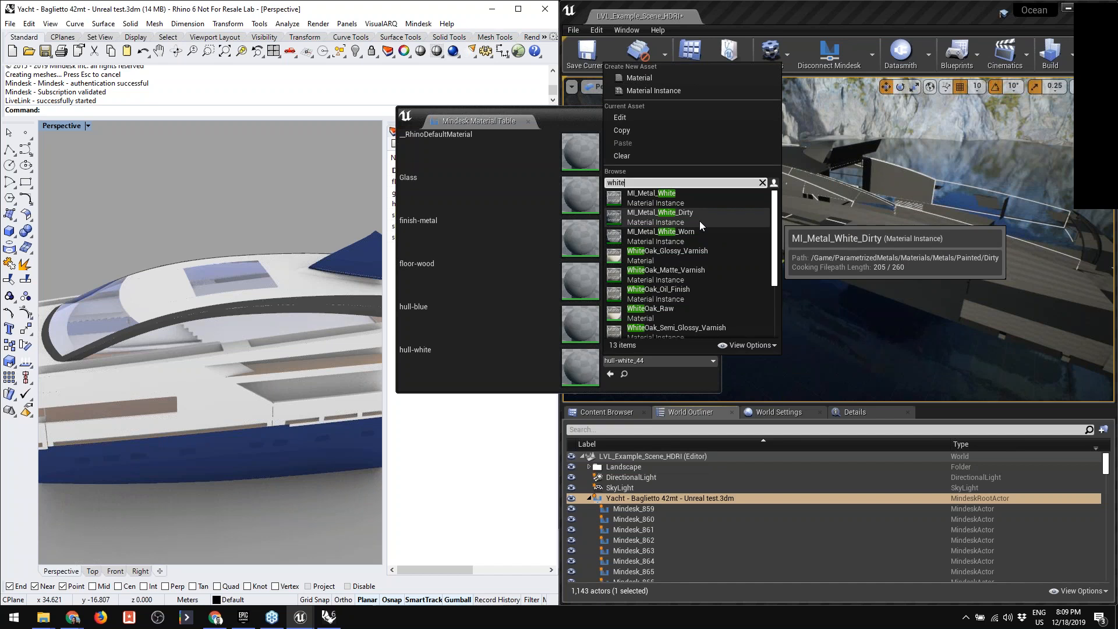
mouse_move(661, 203)
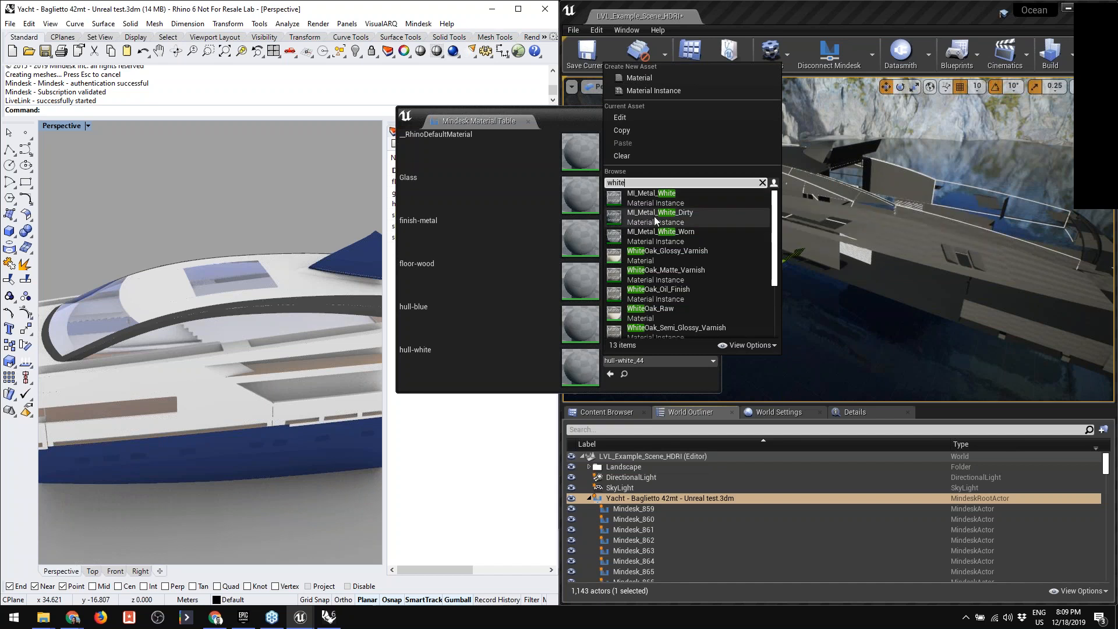
left_click(657, 202)
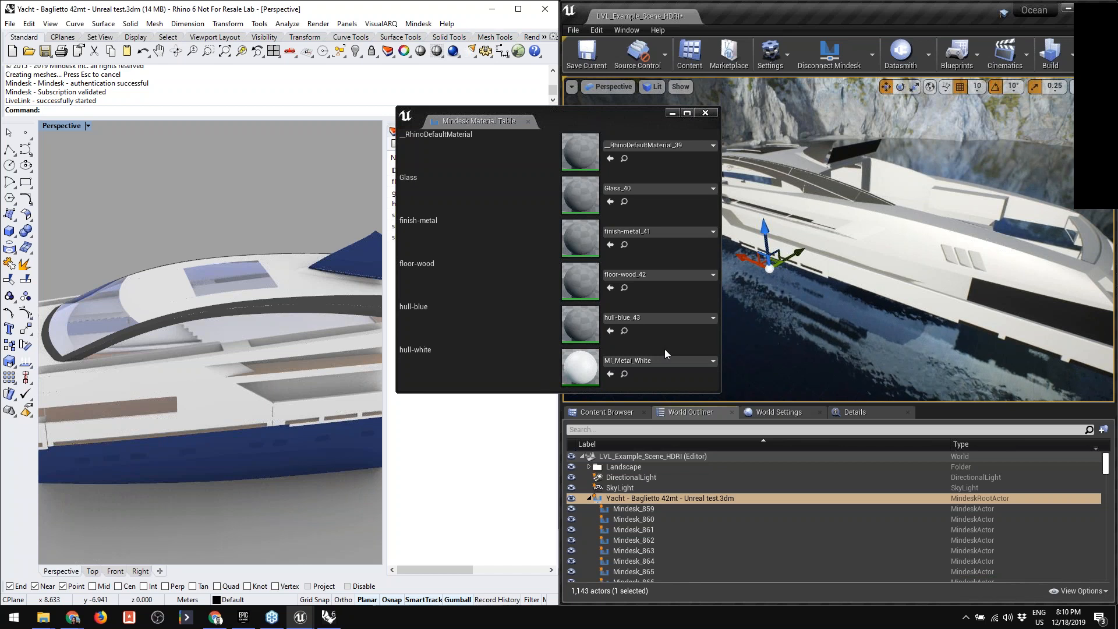
- Search the materials for "blue" and assign MI_Metal_Blue to the hull-blue entry
left_click(663, 321)
type("blue")
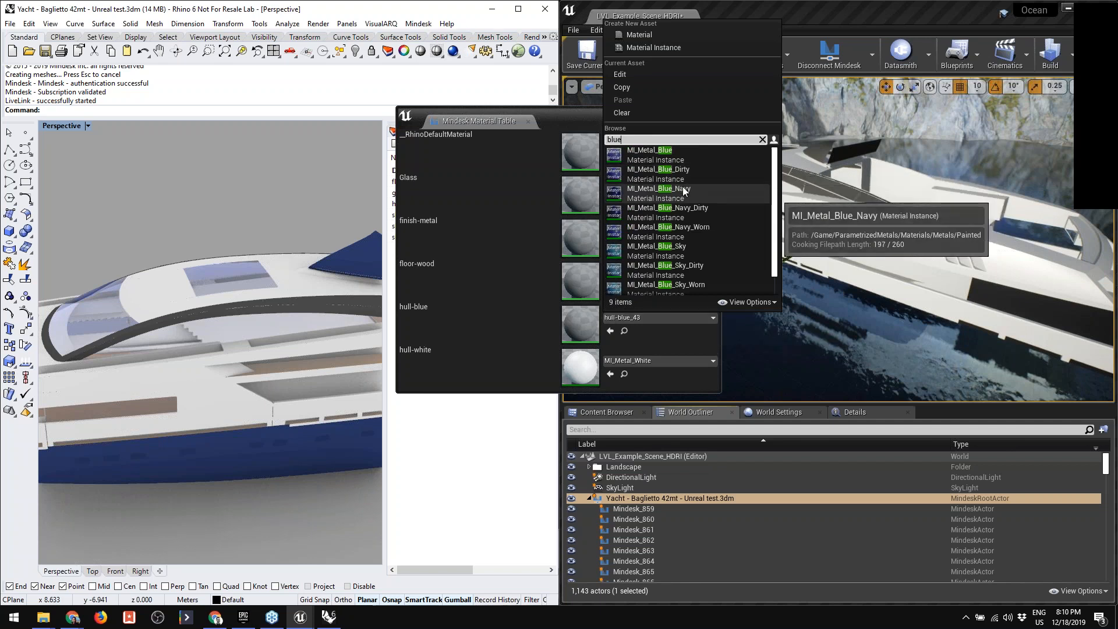
left_click(666, 153)
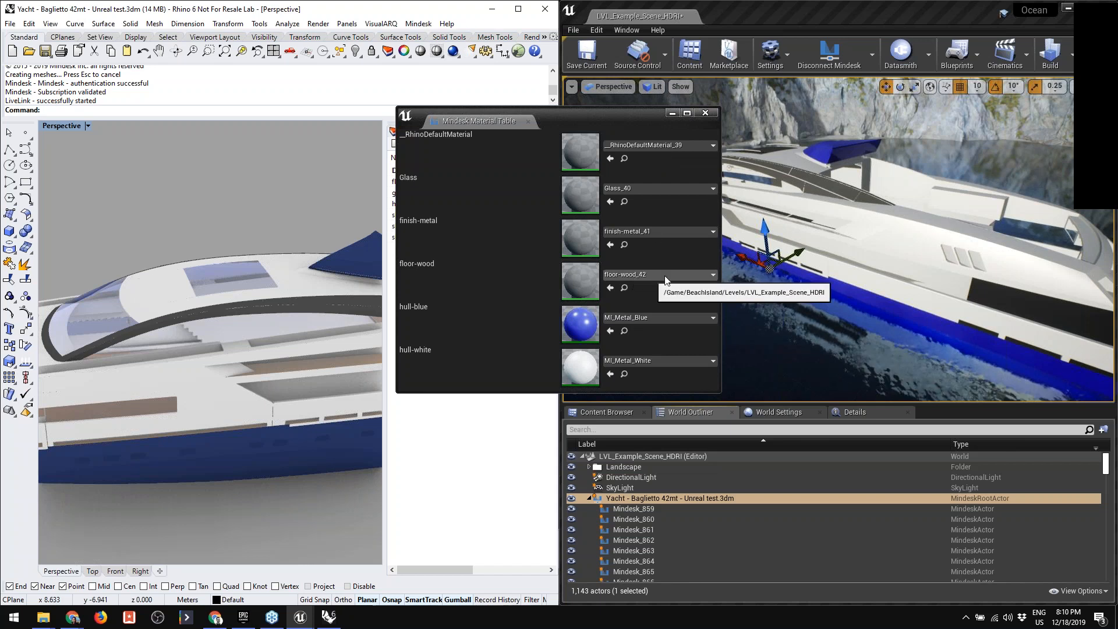
- Open the material choices for the finish-metal entry in the Mindesk Material Table
right_click_drag(828, 280, 850, 280)
right_click_drag(790, 165, 720, 163)
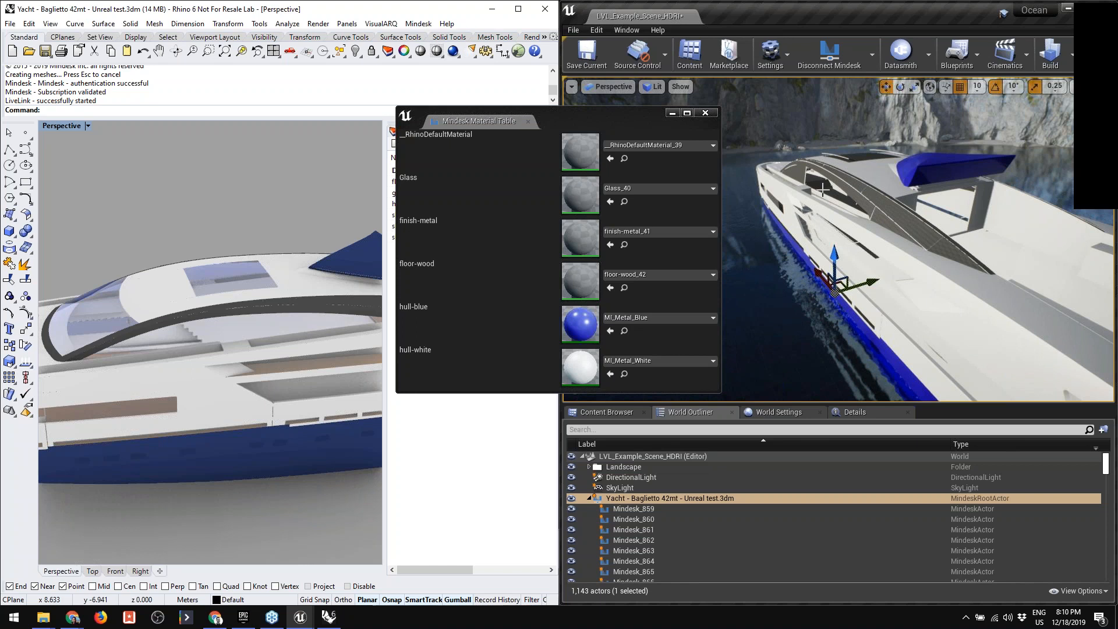
left_click(639, 231)
type("gre")
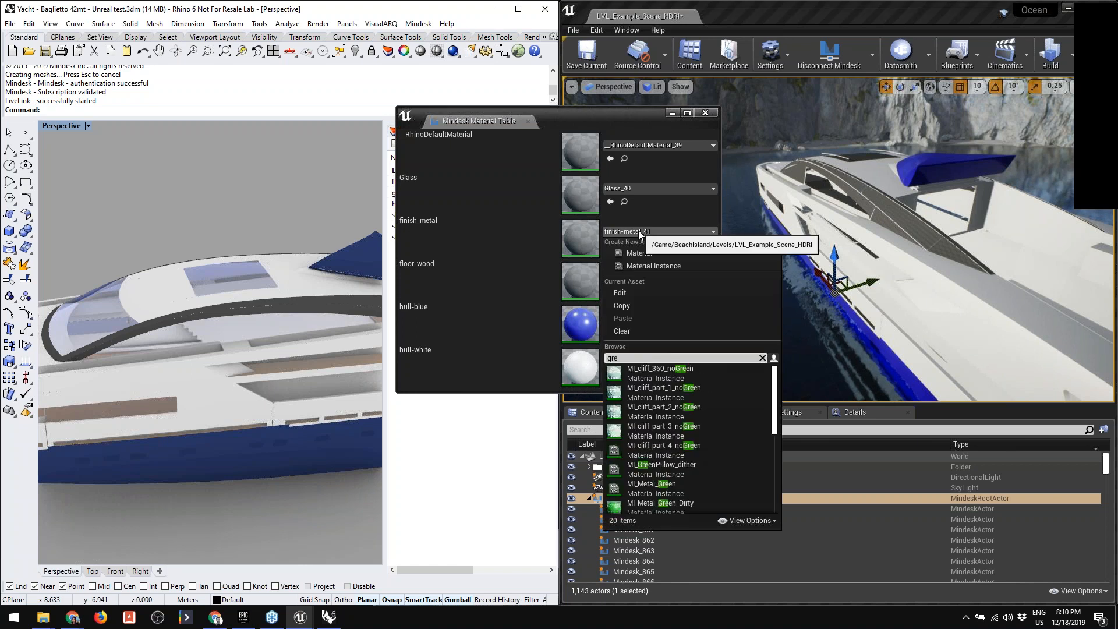
type("y")
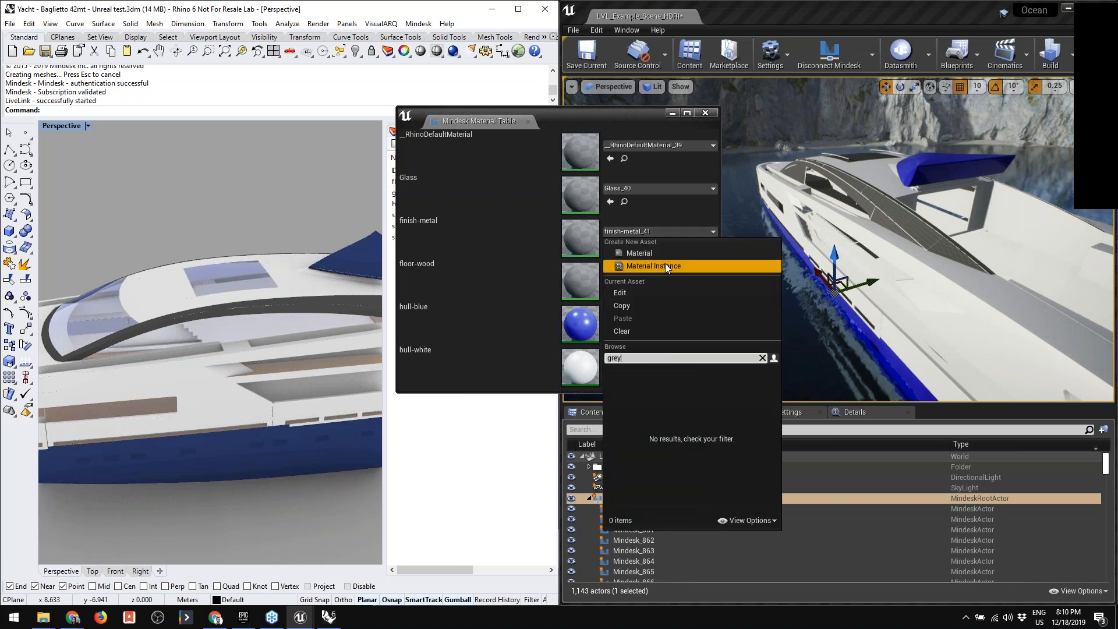
key("BackSpace")
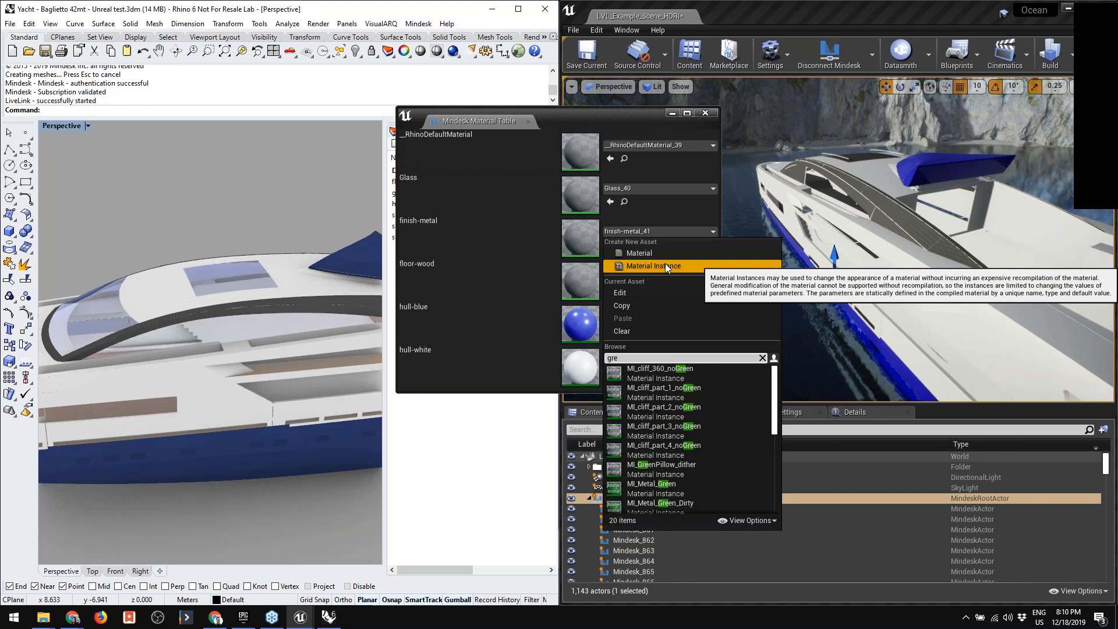
key("BackSpace")
key("BackSpace")
key("BackSpace")
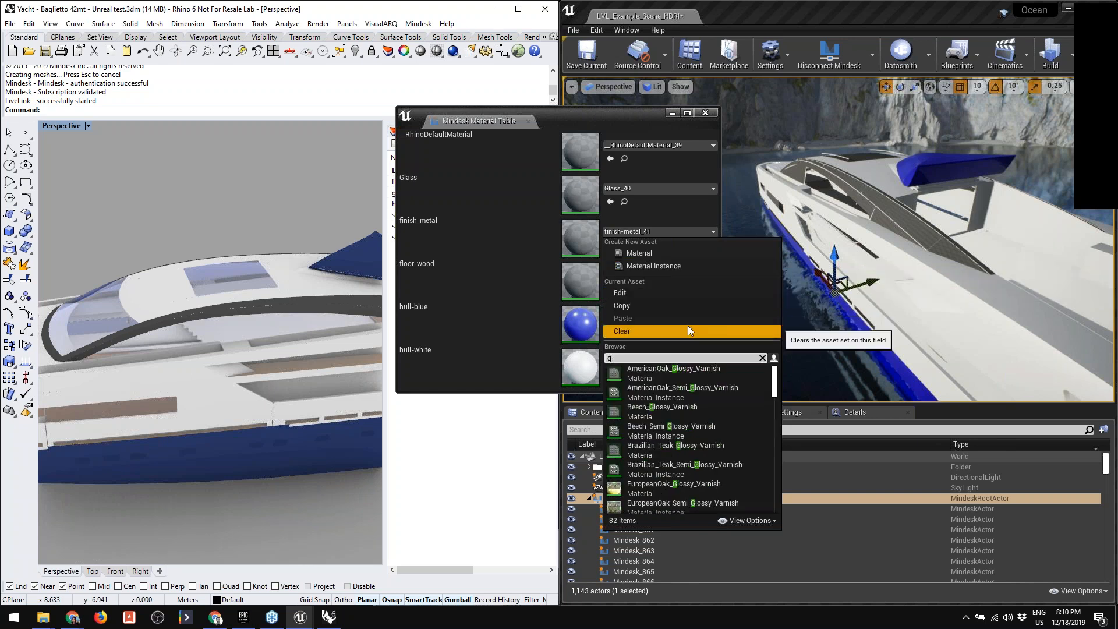
- Search the materials for "metal" and assign MI_Metal_Gray to the finish-metal entry
type("metal")
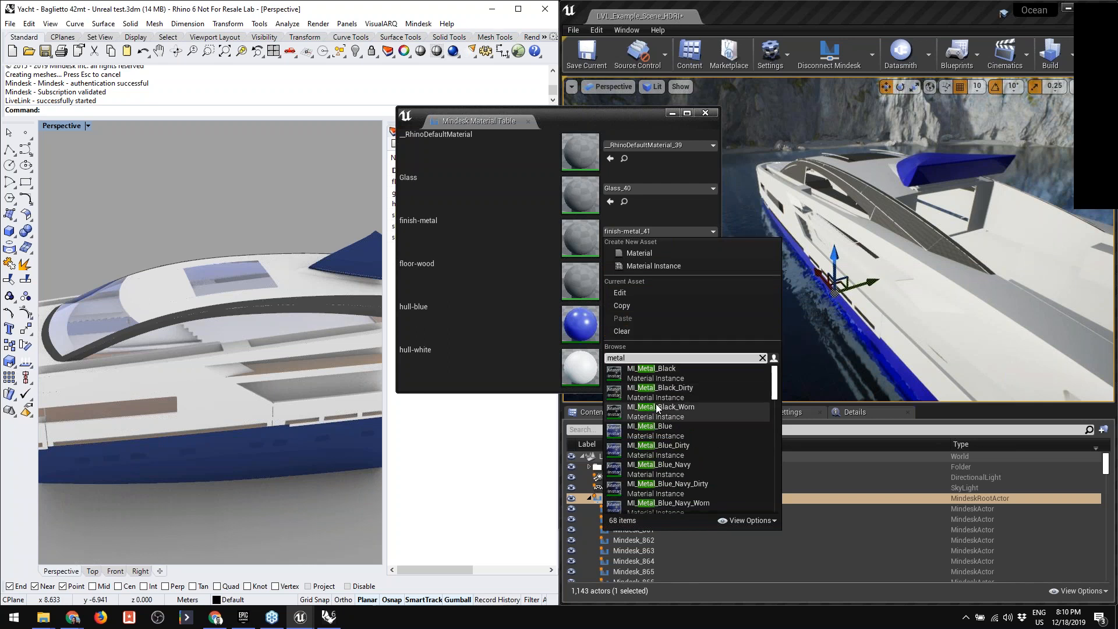
scroll(694, 408, "down", 5)
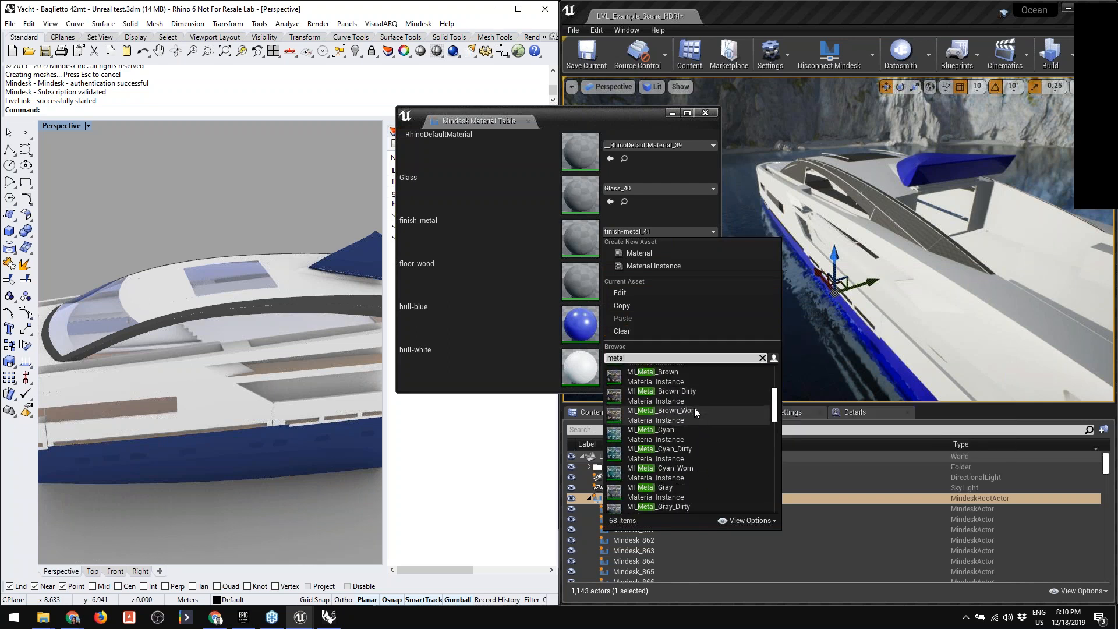
scroll(694, 407, "down", 1)
scroll(694, 408, "down", 3)
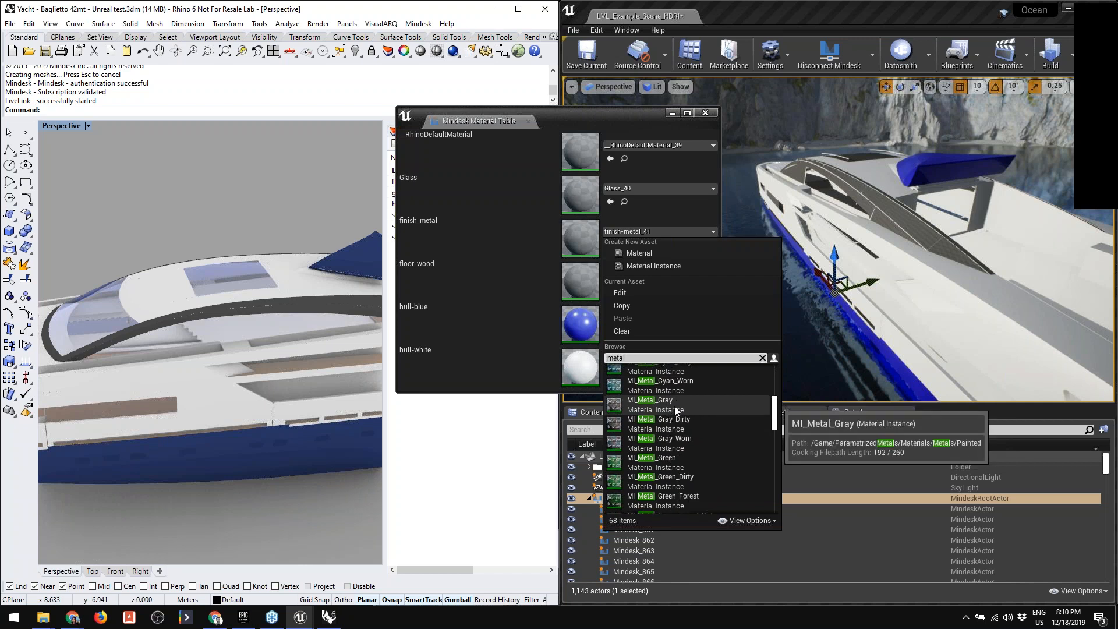
left_click(675, 400)
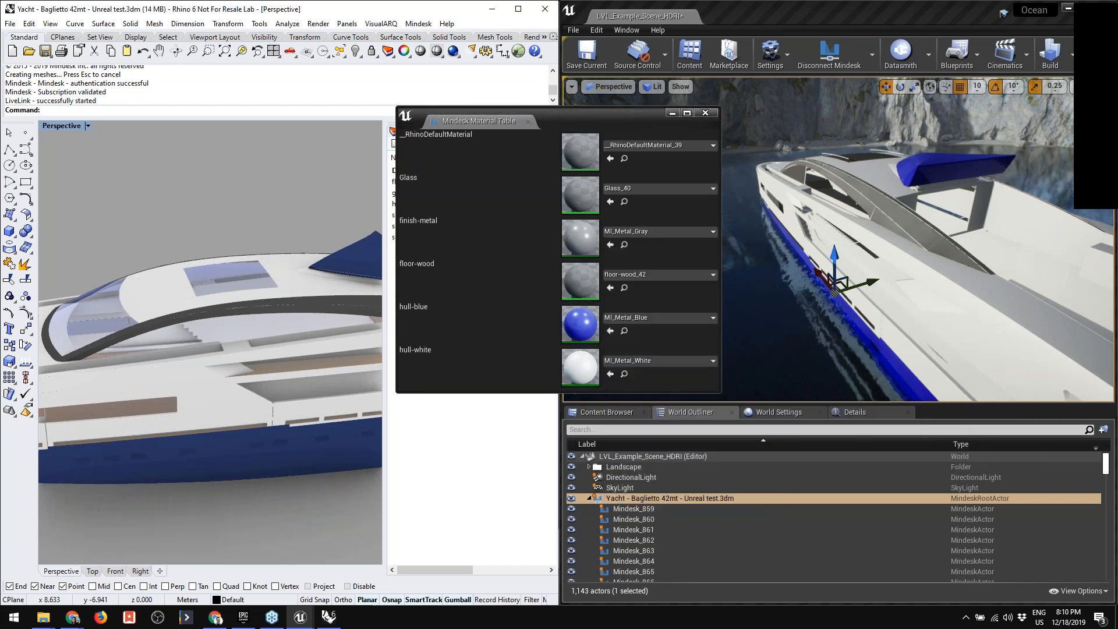
- Move the Mindesk Material Table clear of the deck view and open the CustomizableFloors Materials folder among the project content
right_click_drag(991, 319, 897, 281)
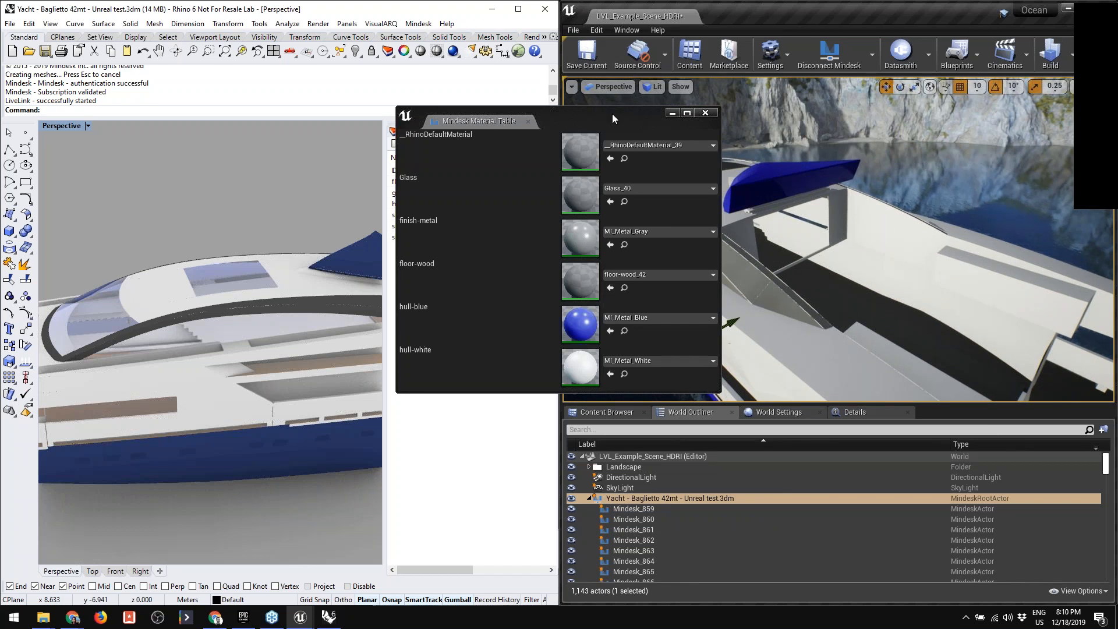
left_click_drag(612, 113, 569, 65)
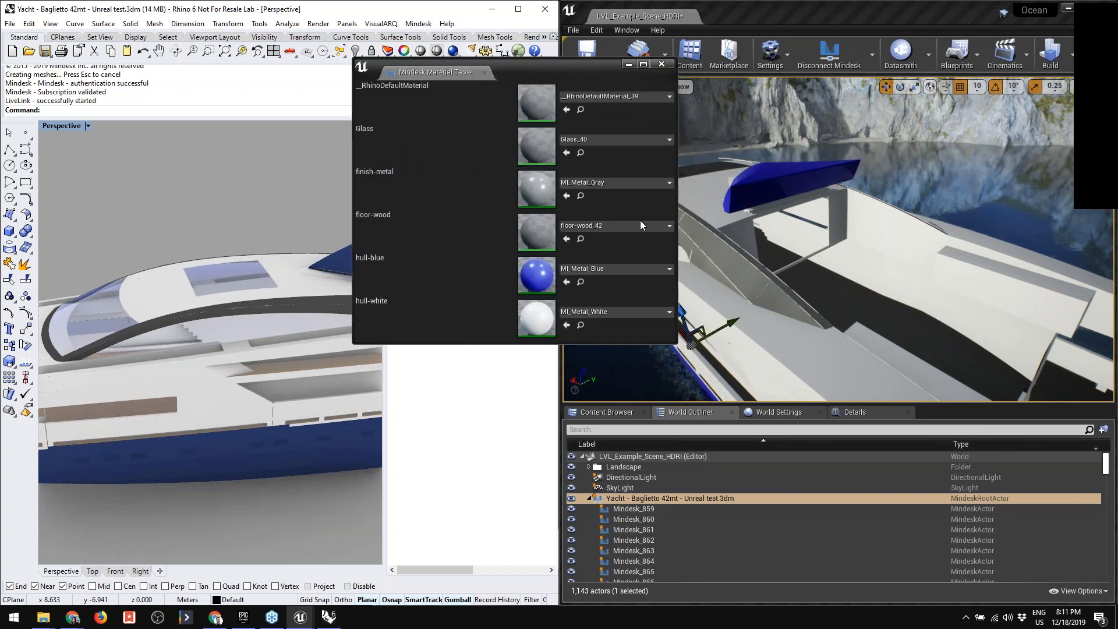
left_click(625, 411)
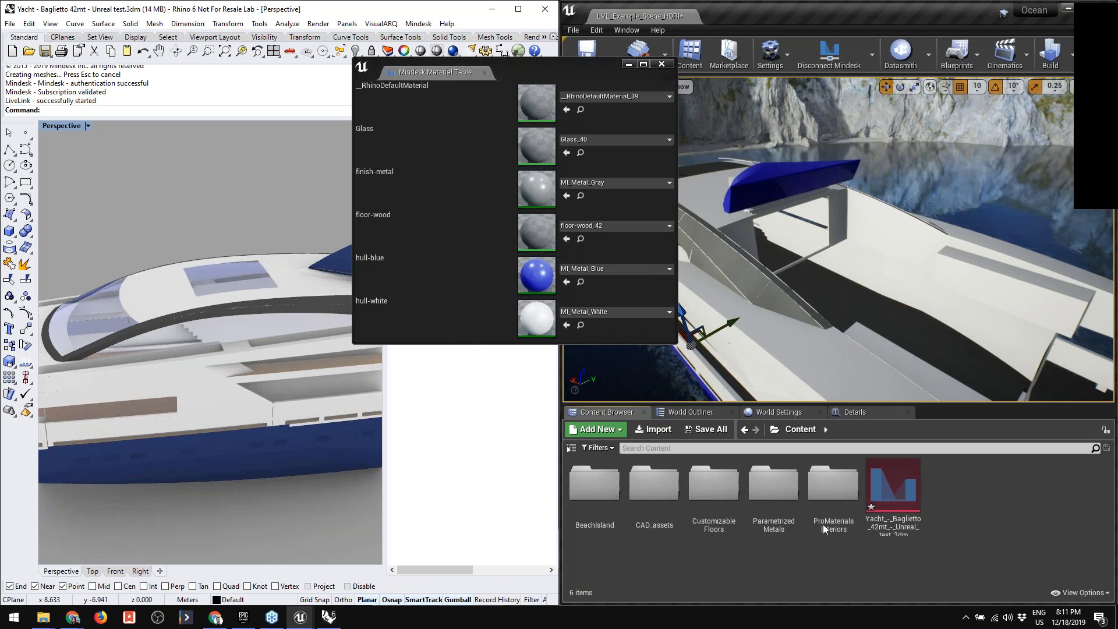
left_click(772, 488)
left_click(714, 486)
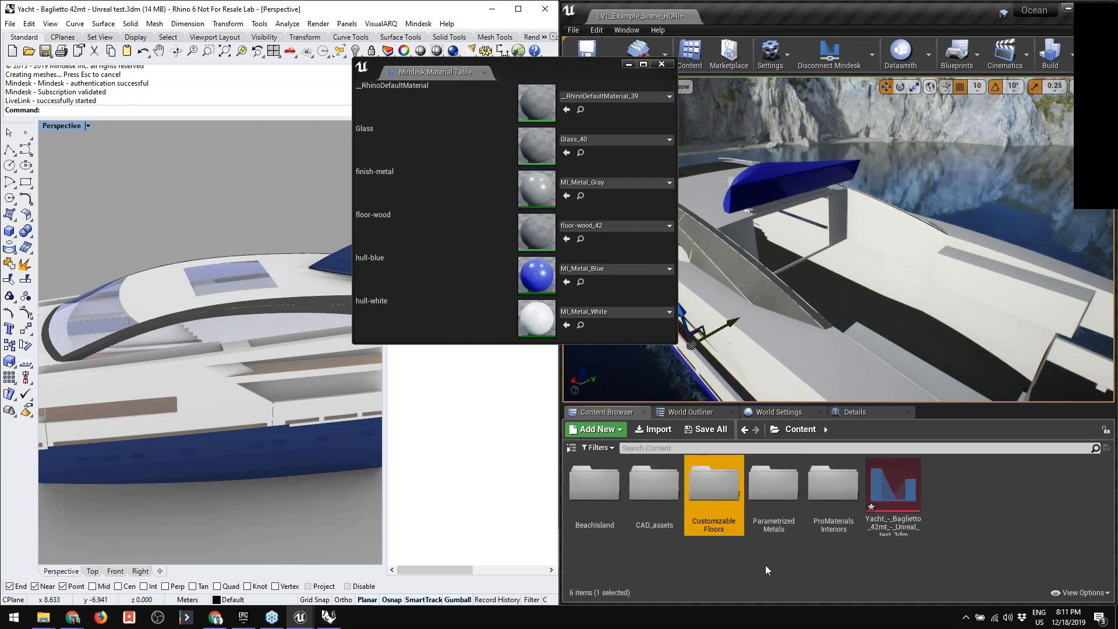
double_click(705, 483)
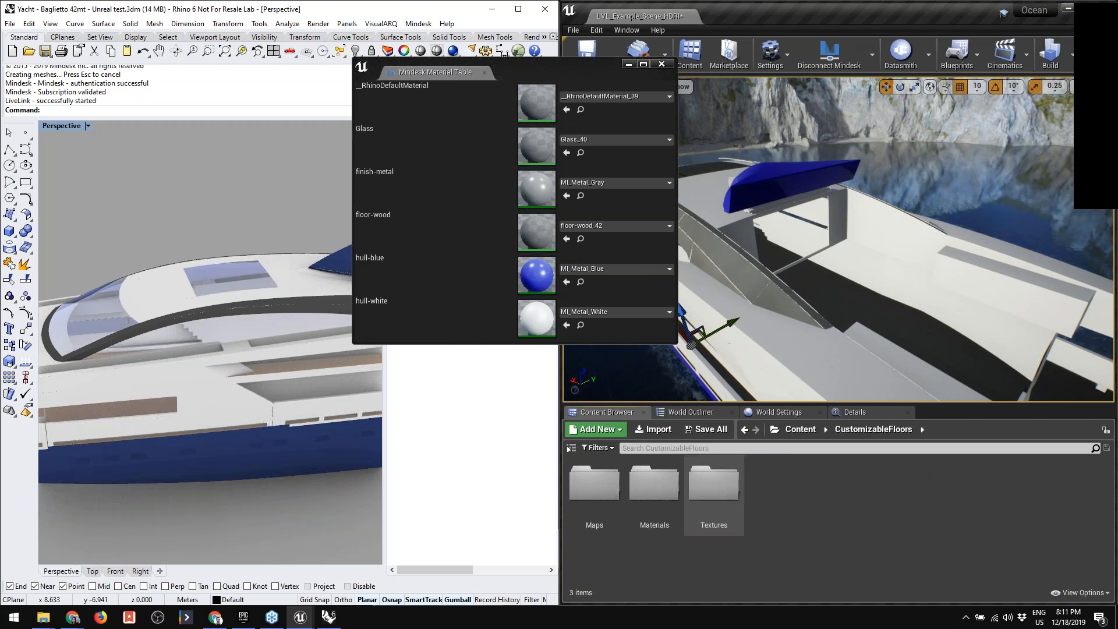
double_click(650, 490)
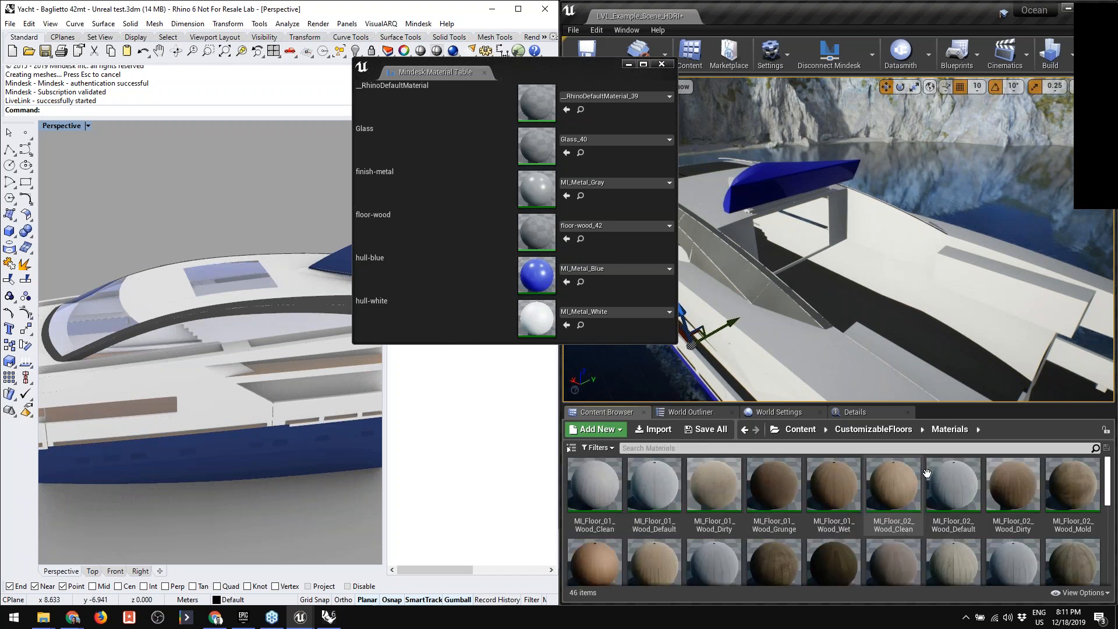
- Assign the MI_Floor_01_Wood_Dirty material from the folder to the floor-wood entry
scroll(991, 494, "down", 1)
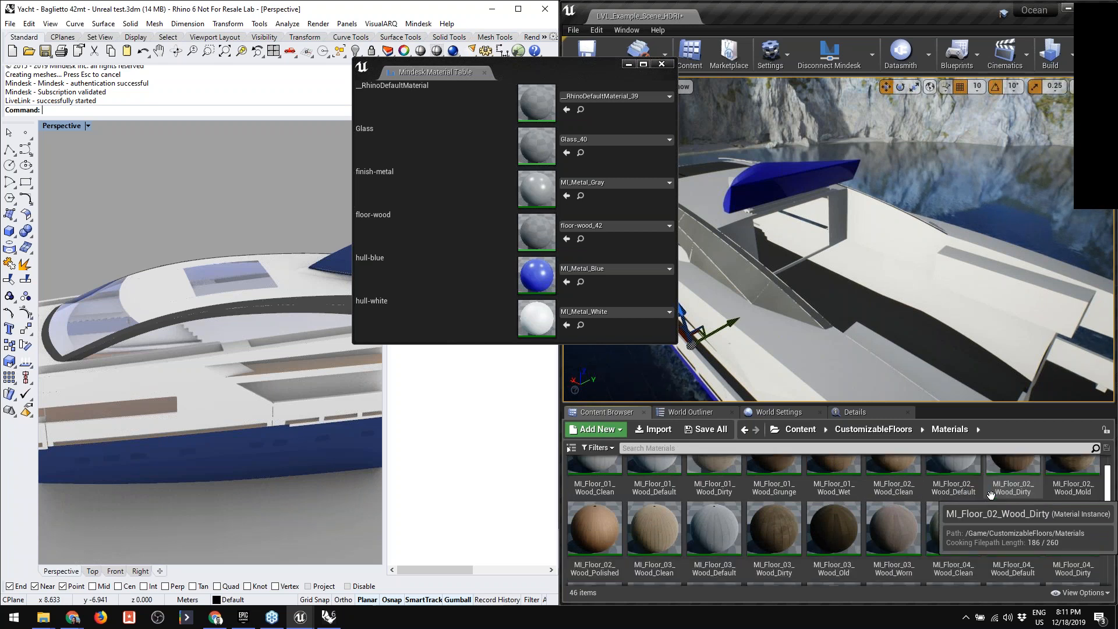
scroll(990, 494, "up", 1)
scroll(991, 495, "up", 1)
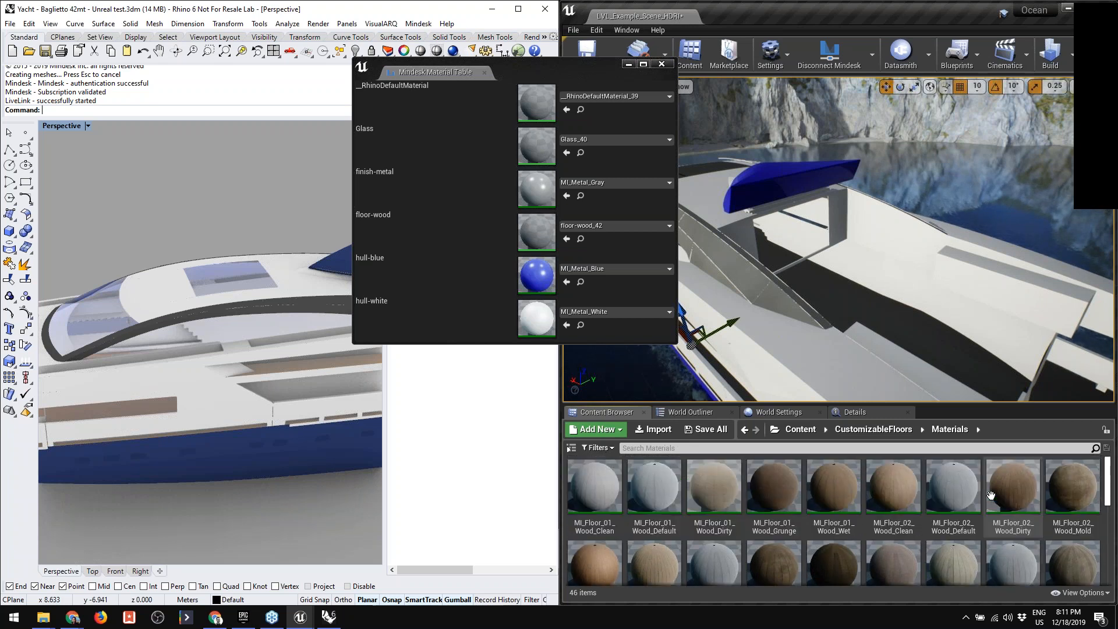
left_click(710, 488)
left_click_drag(710, 488, 514, 229)
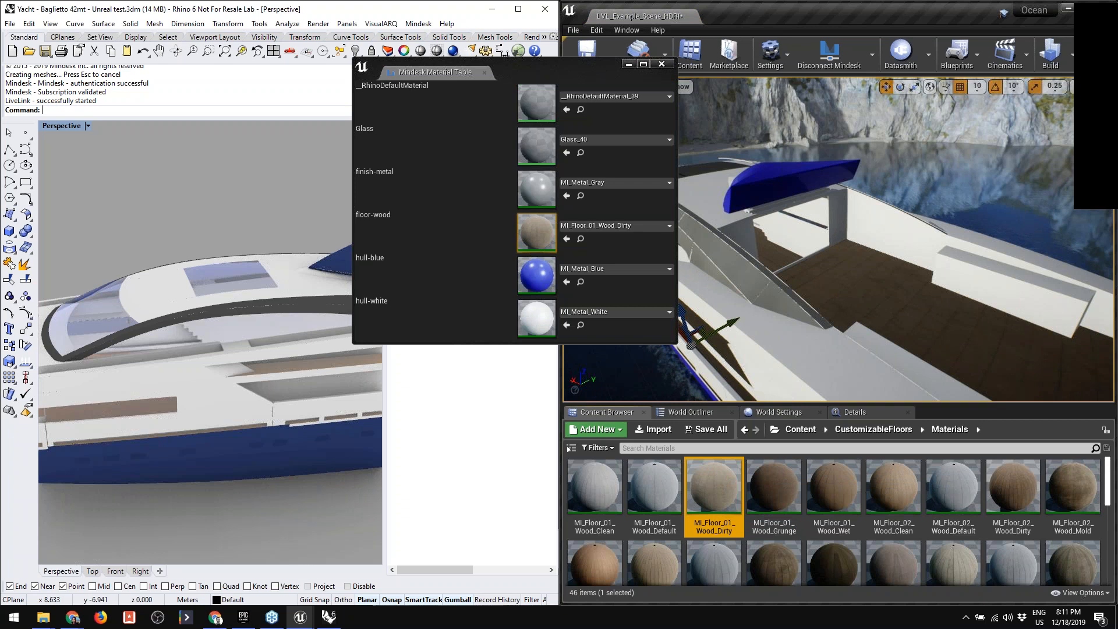
- Search the materials for "glas", assign Float_Glass_Plane_02 to the Glass entry, and close the Mindesk Material Table
mouse_move(886, 286)
right_mouse_down()
mouse_move(955, 298)
mouse_move(756, 285)
mouse_move(885, 284)
right_mouse_up()
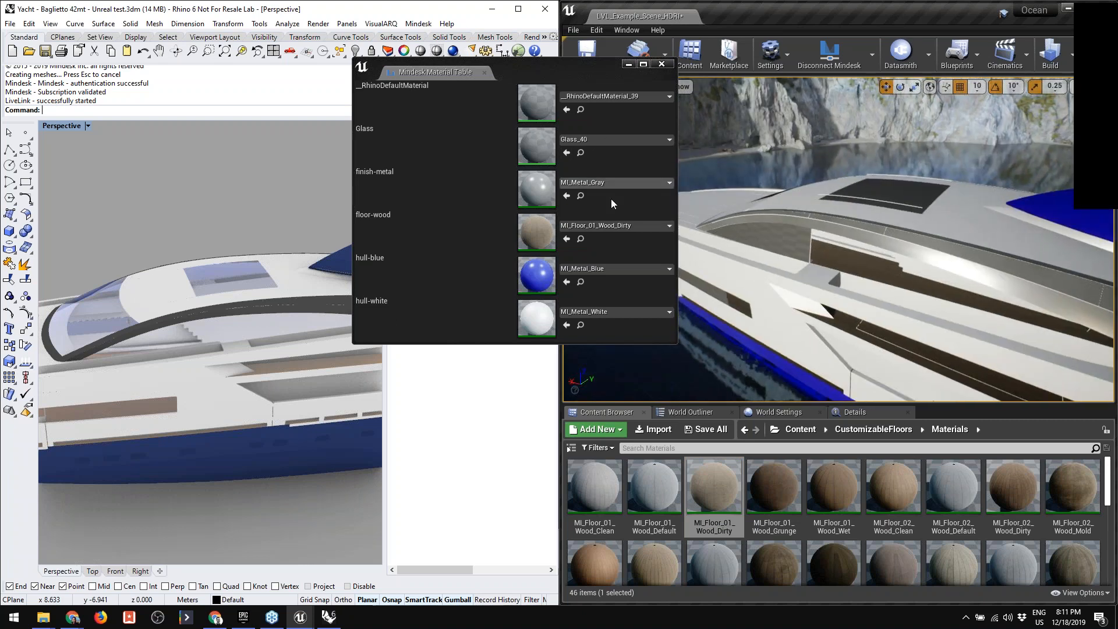
left_click(610, 141)
type("glas")
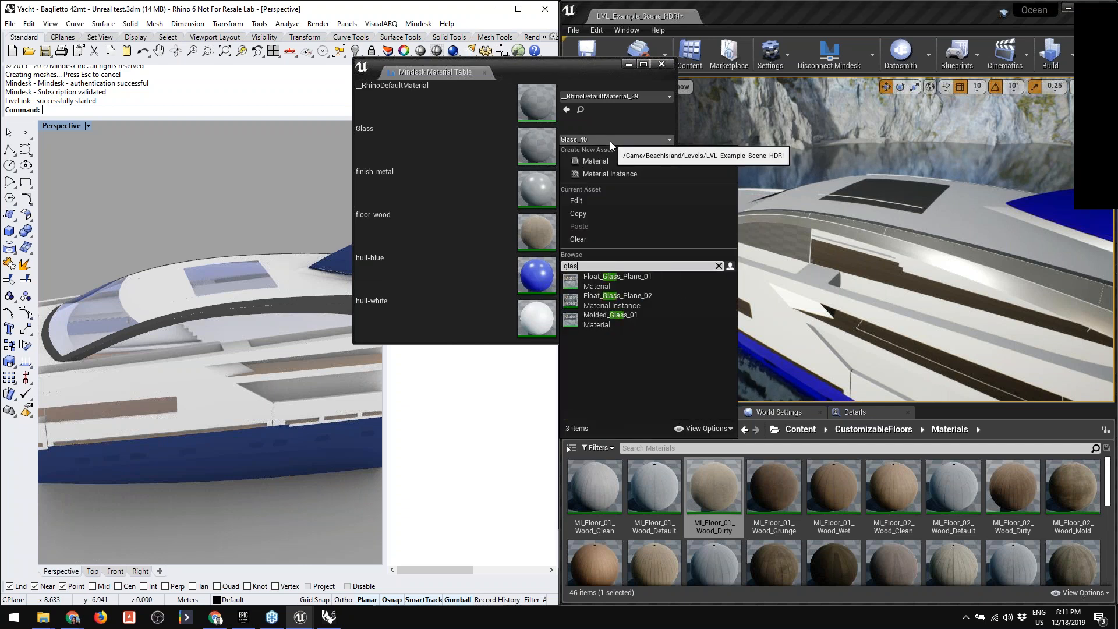
left_click(633, 295)
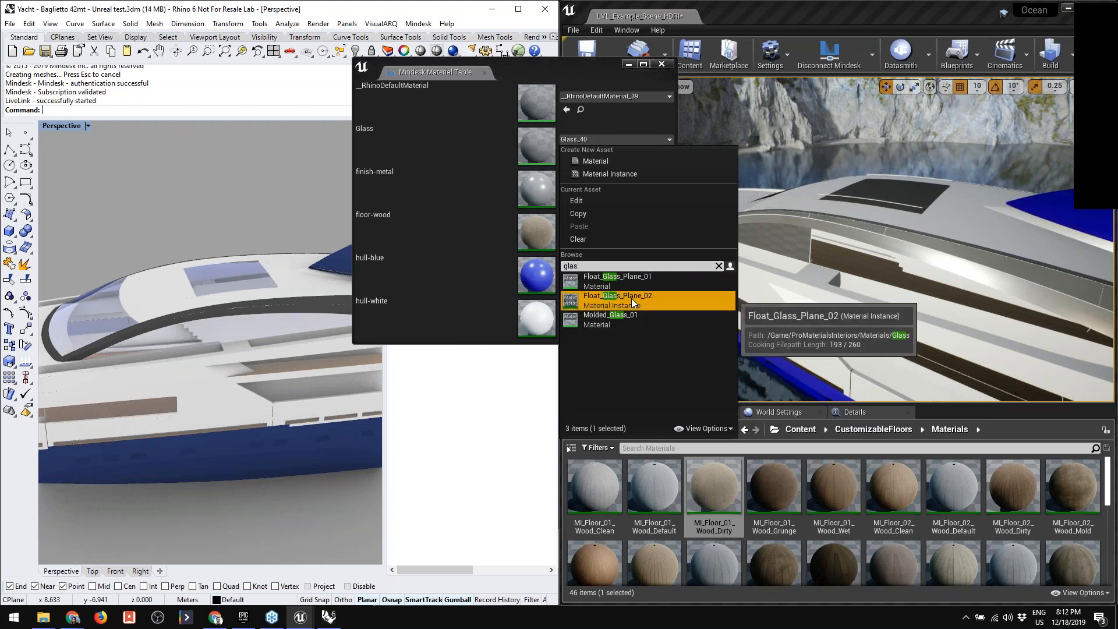
right_click_drag(844, 267, 878, 269)
key("w")
key("s")
key("s")
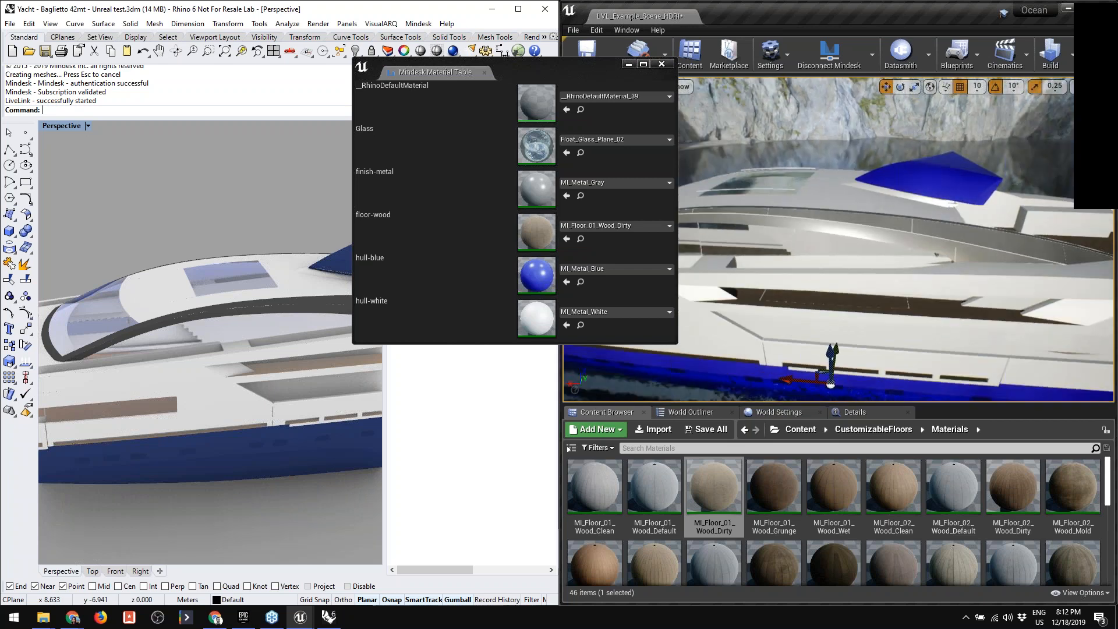
left_click(662, 64)
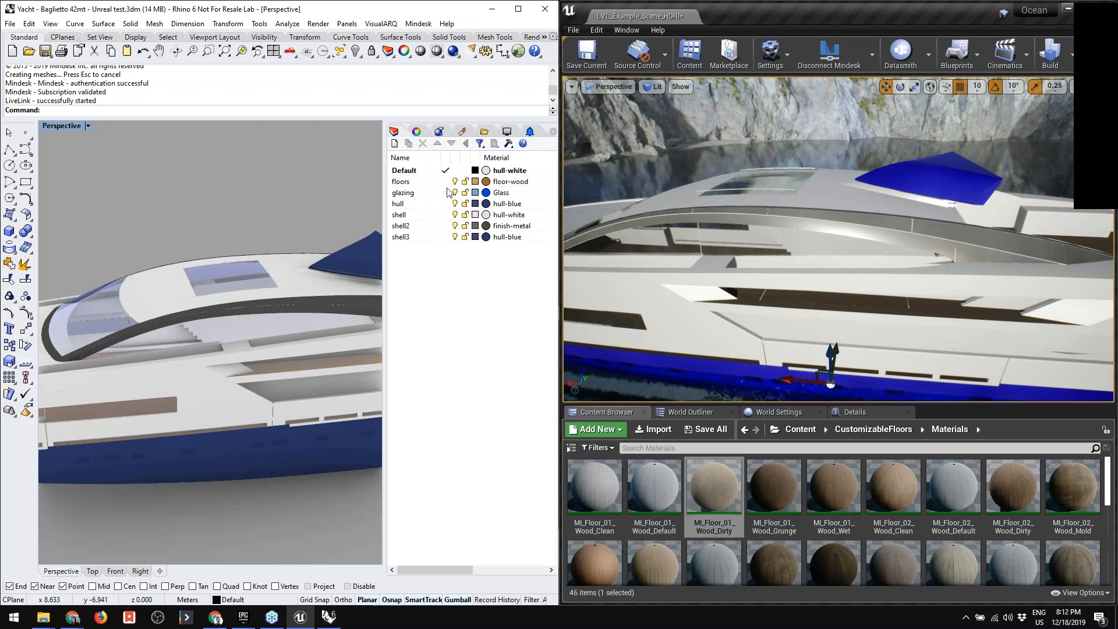
- Switch to Rhino and set the glazing layer's material to hull-white
left_click(462, 133)
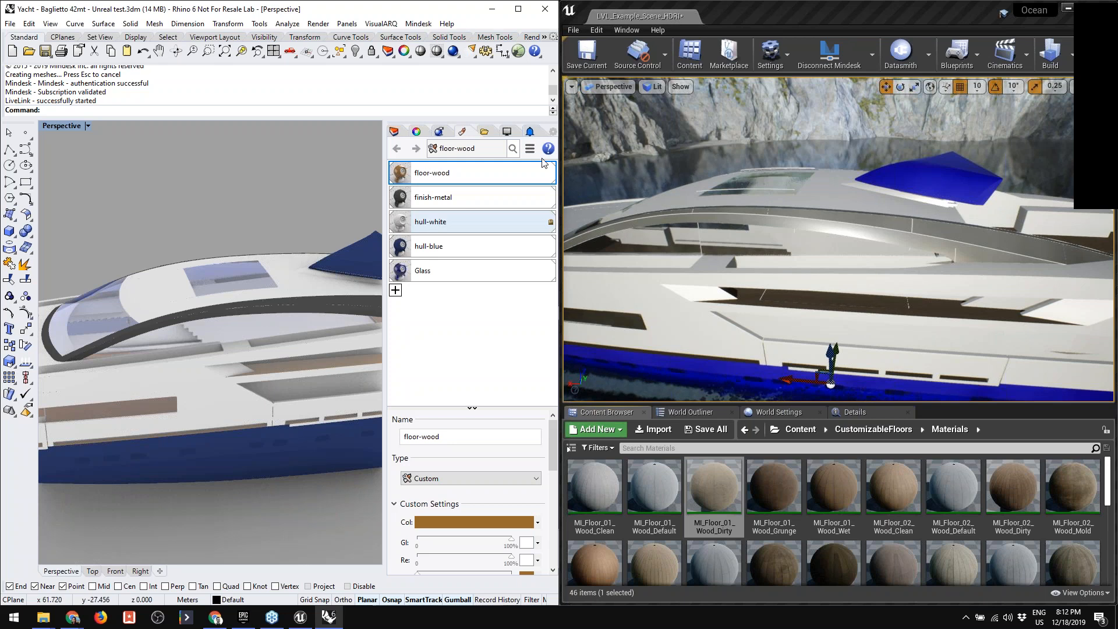
left_click(397, 132)
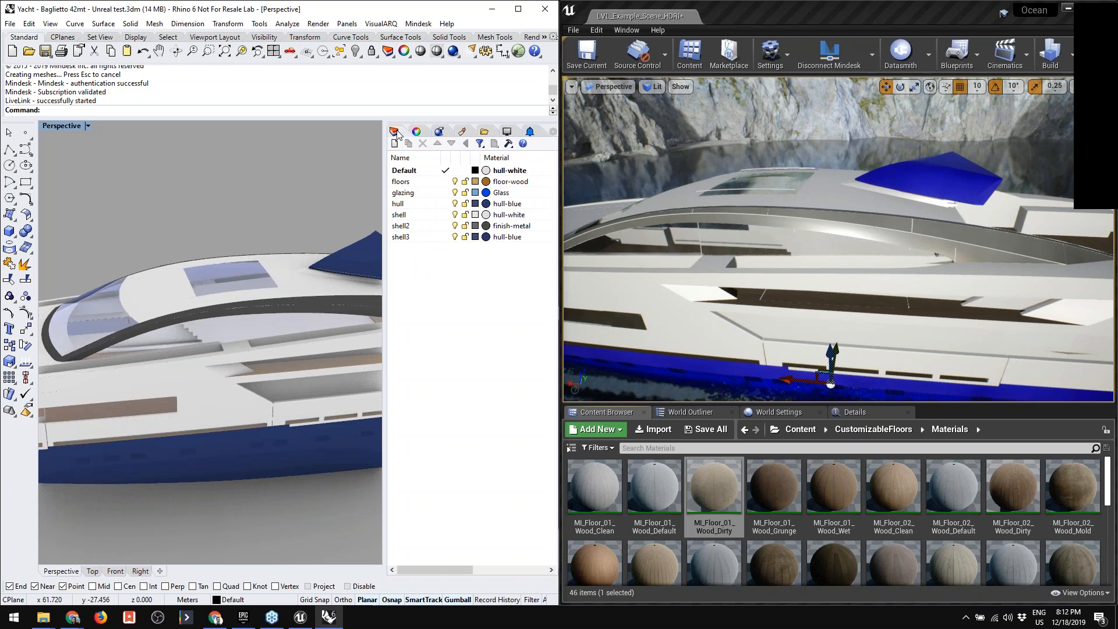
left_click(489, 196)
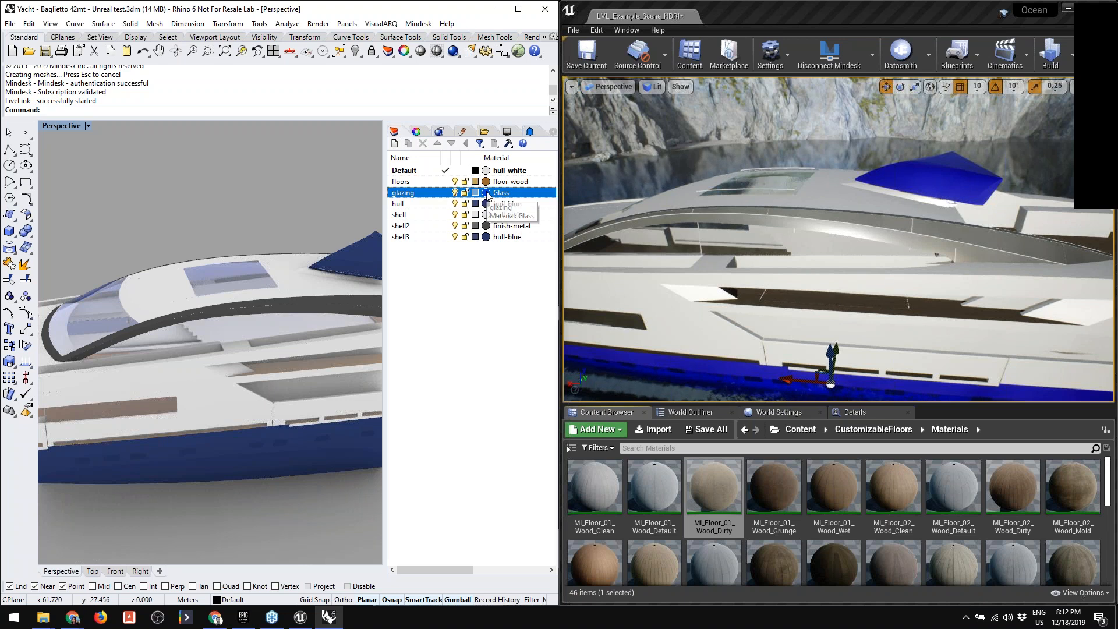
left_click(488, 195)
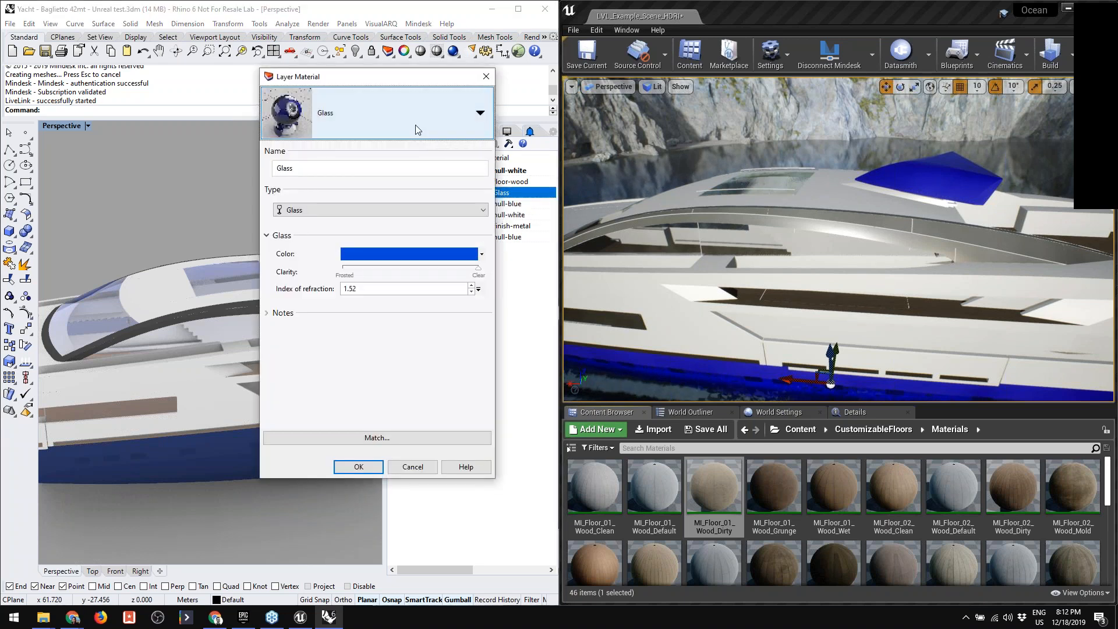
left_click(415, 129)
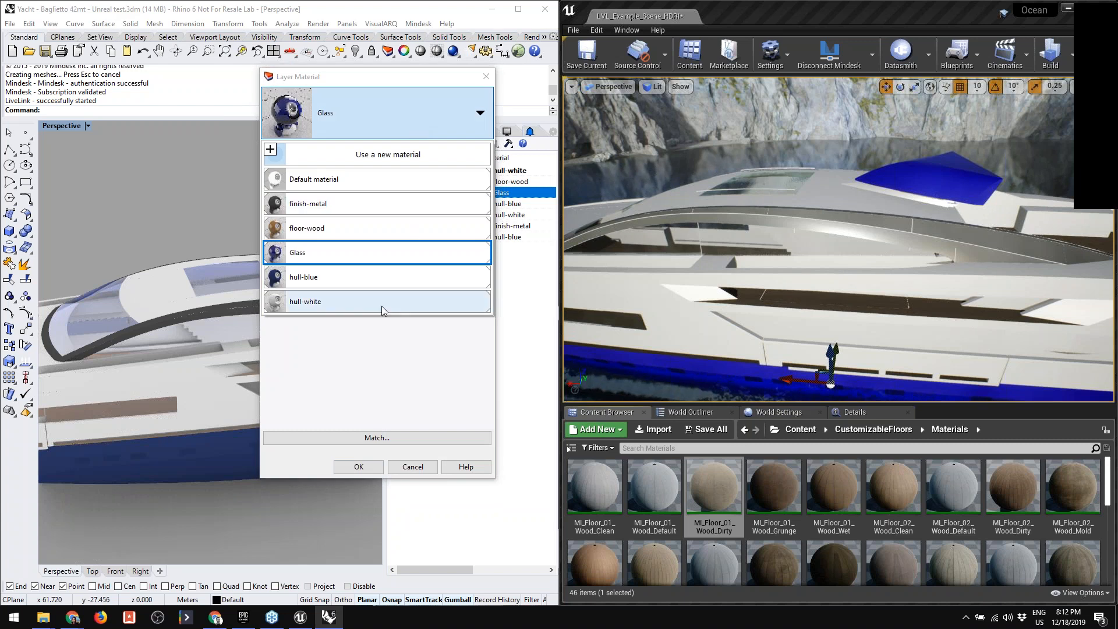
left_click(327, 303)
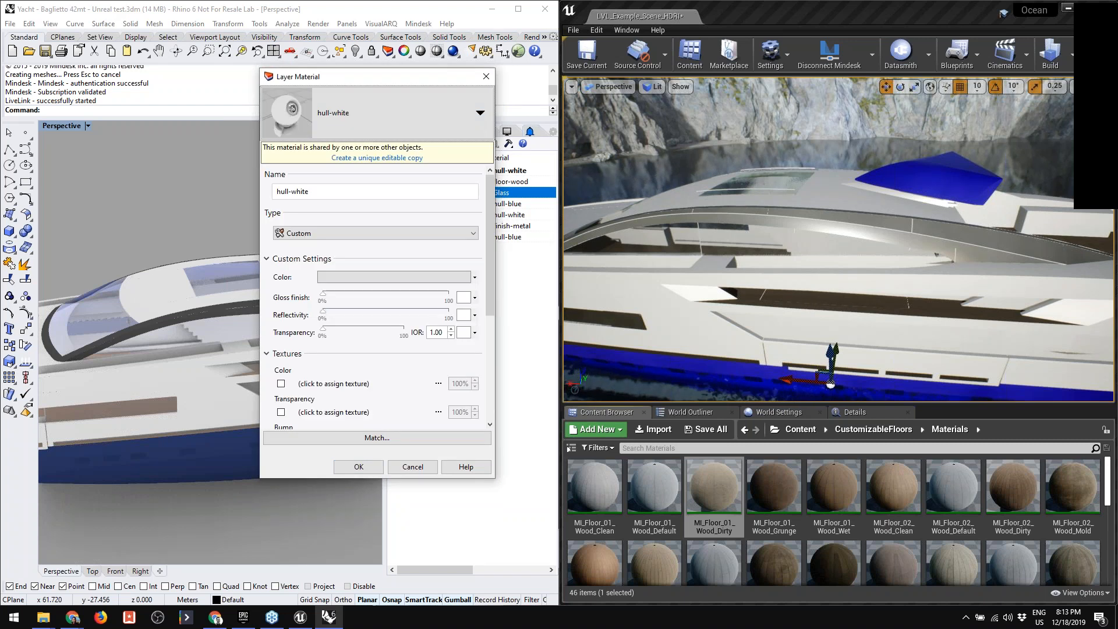
left_click(366, 469)
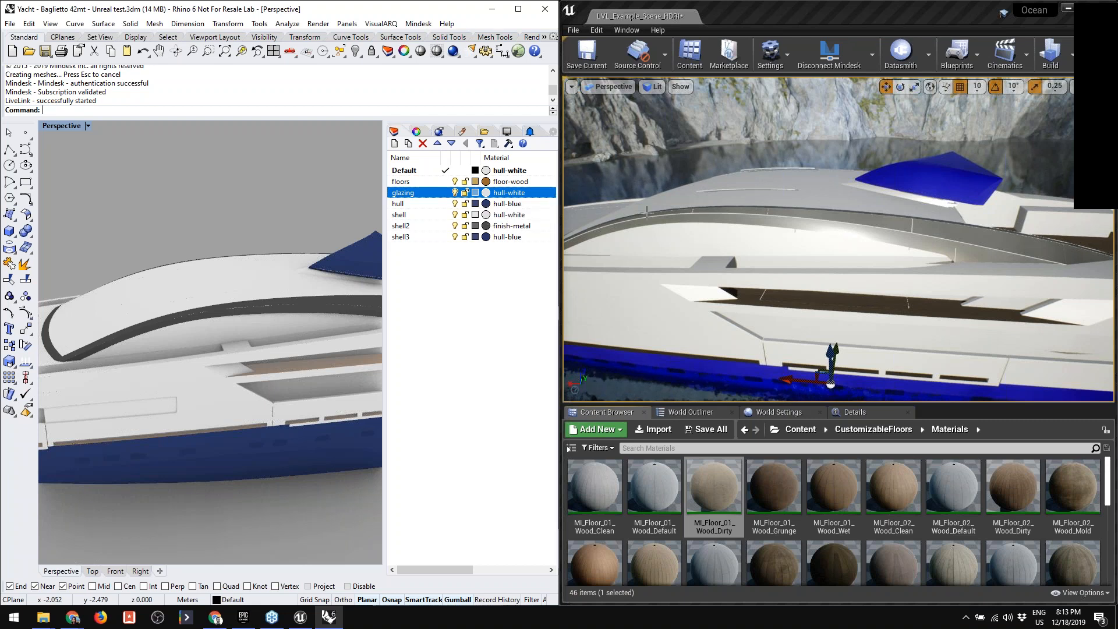
- Reopen the Mindesk Material Table in Unreal to check the material assignments, and close it again
left_click(873, 64)
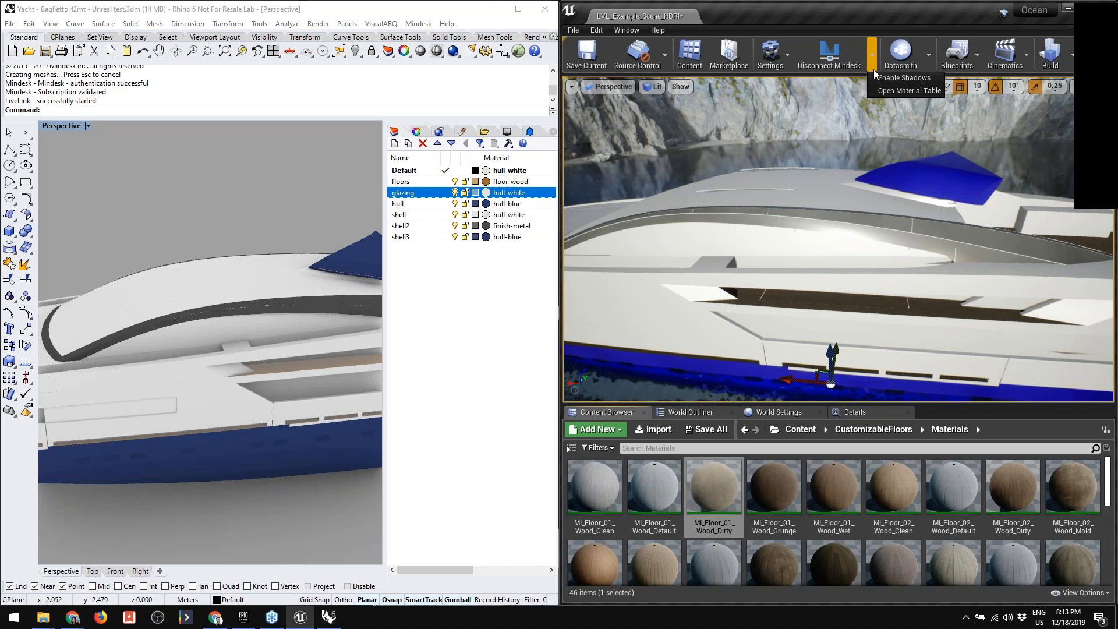
left_click(879, 107)
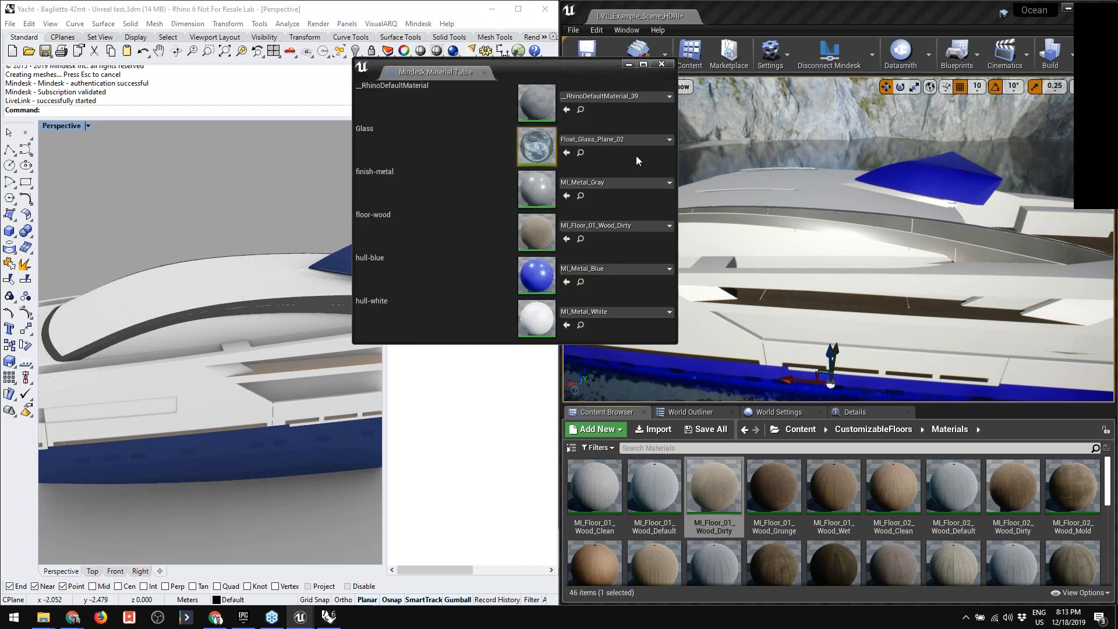
left_click(668, 64)
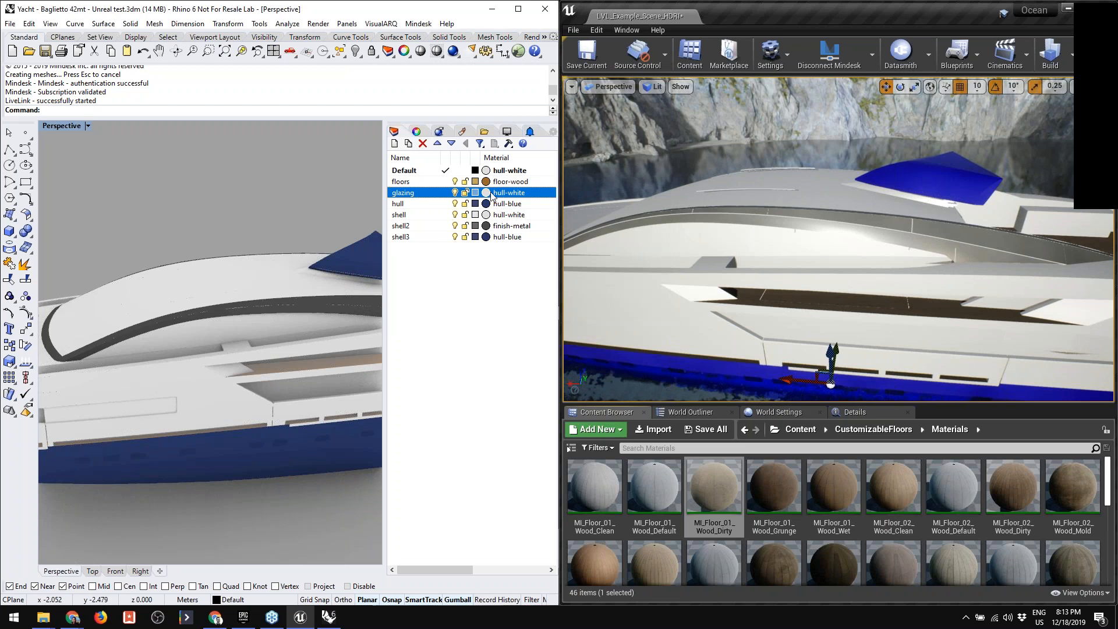
- Set the glazing layer's material back to Glass in Rhino and inspect the updated yacht in Unreal
left_click(480, 113)
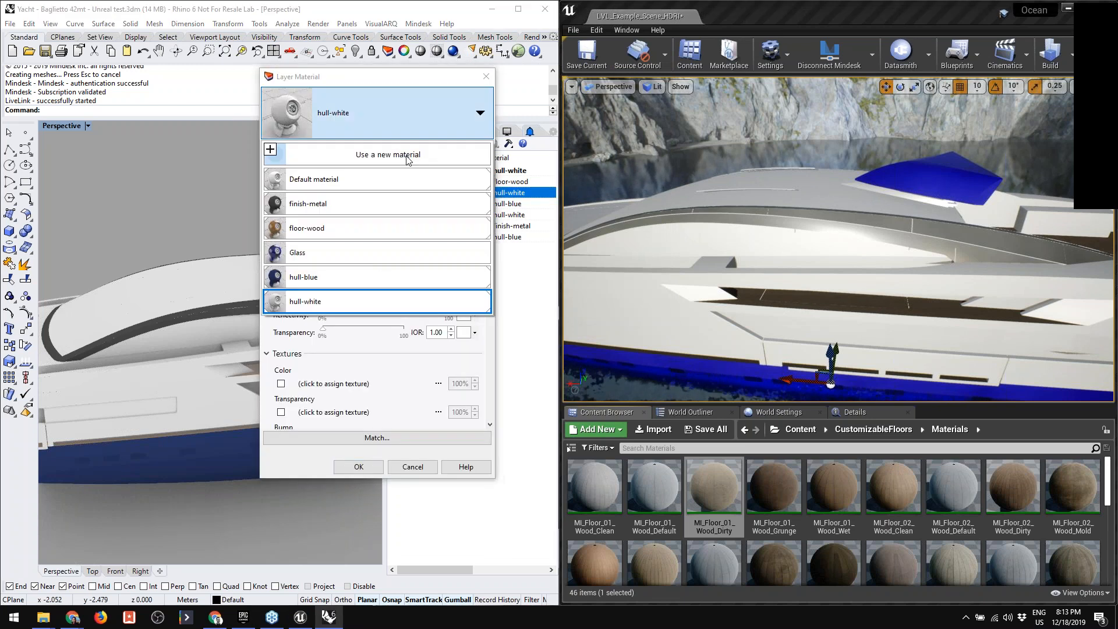
left_click(376, 254)
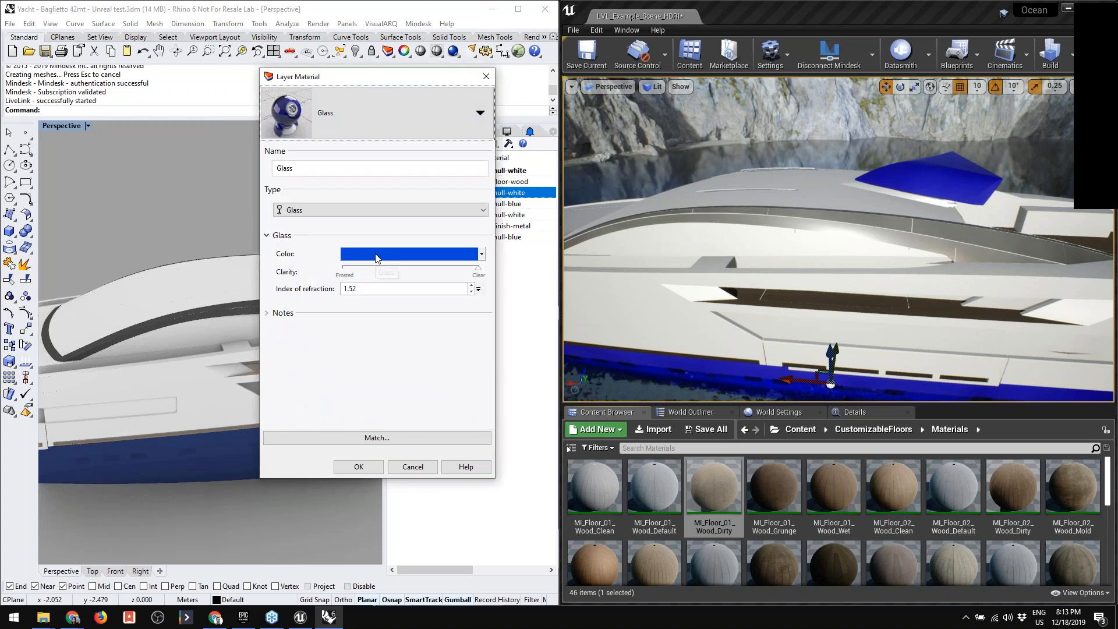
left_click(359, 466)
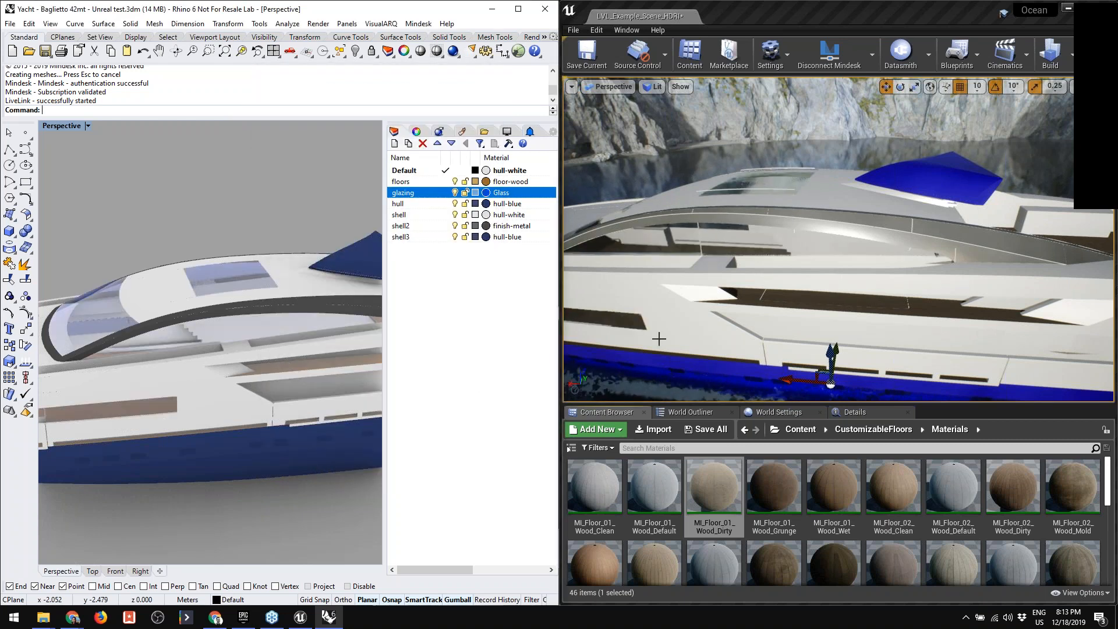
left_click_drag(839, 245, 880, 250, "alt")
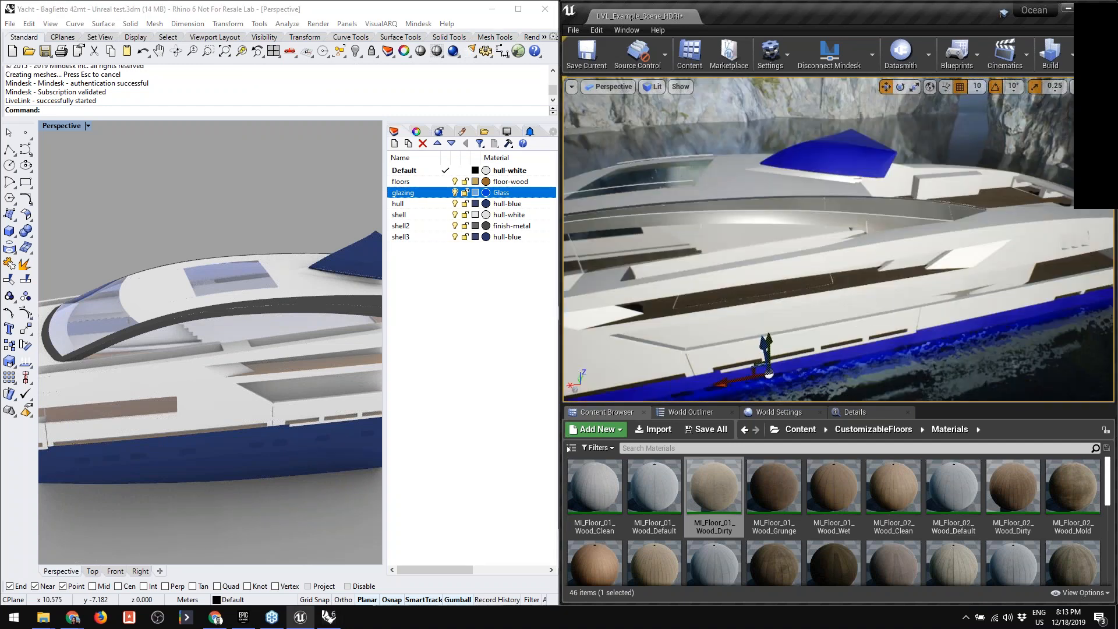
mouse_move(839, 245)
left_mouse_down("alt")
mouse_move(915, 250)
mouse_move(786, 245)
mouse_move(821, 244)
left_mouse_up("alt")
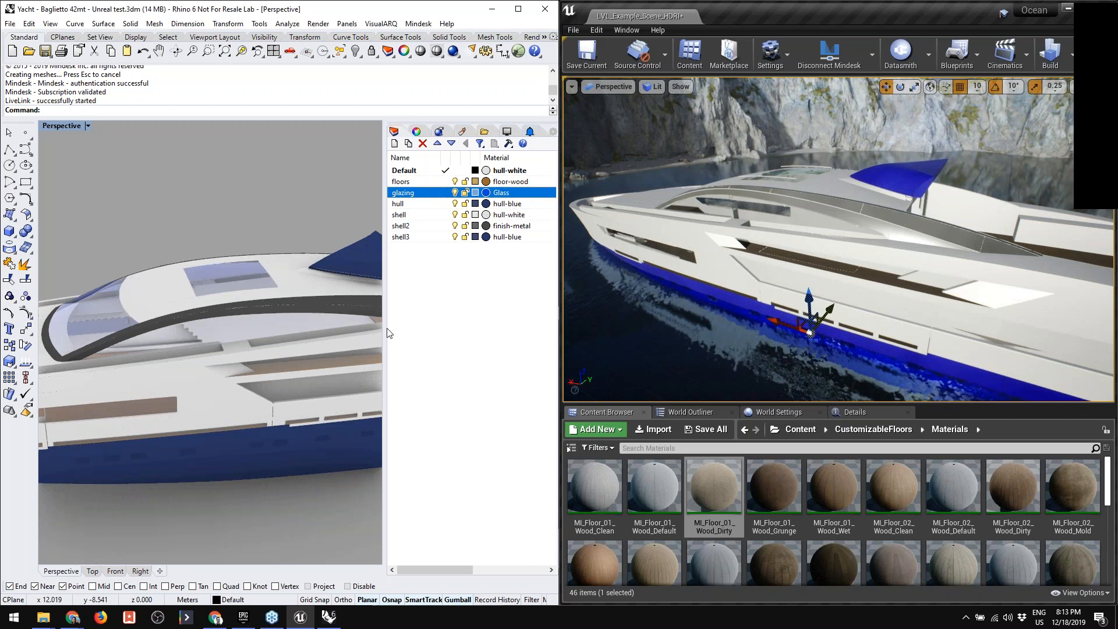
- Select the surfaces of the blue roof canopy in the Rhino model and stretch them along the yacht's length with the gumball
left_click_drag(385, 327, 410, 328)
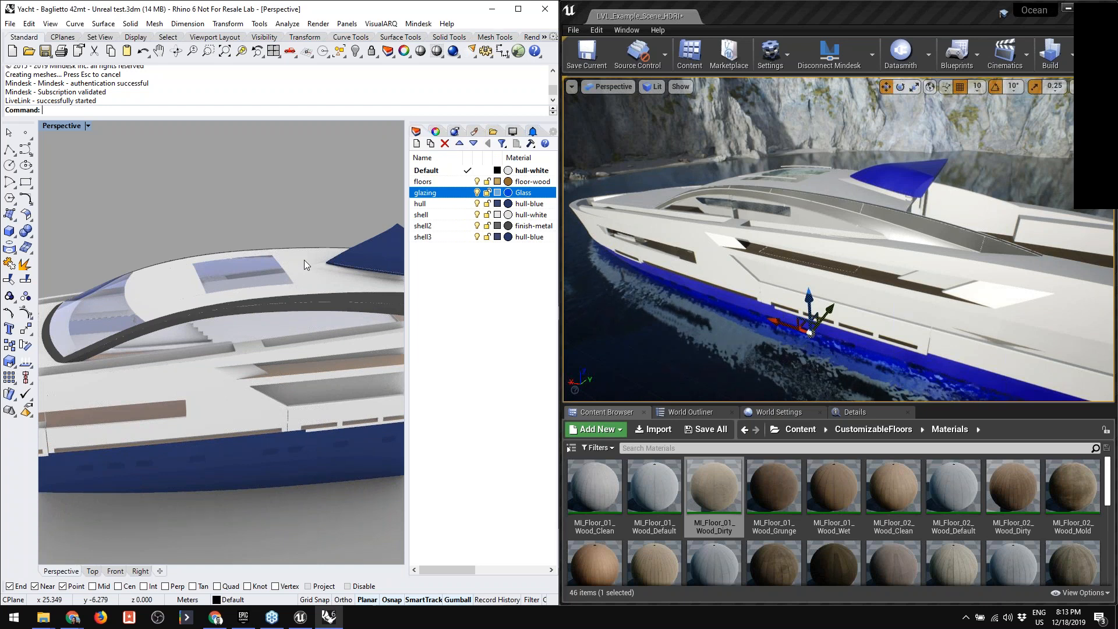
right_click_drag(317, 257, 221, 237)
scroll(221, 237, "up", 6)
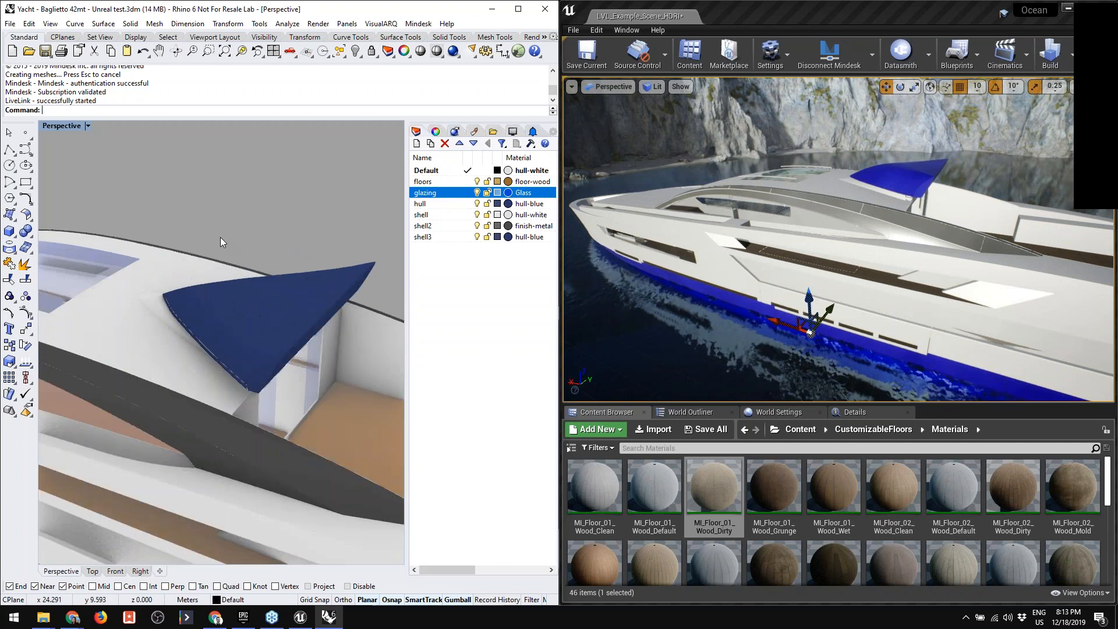
scroll(221, 238, "down", 4)
scroll(221, 238, "up", 3)
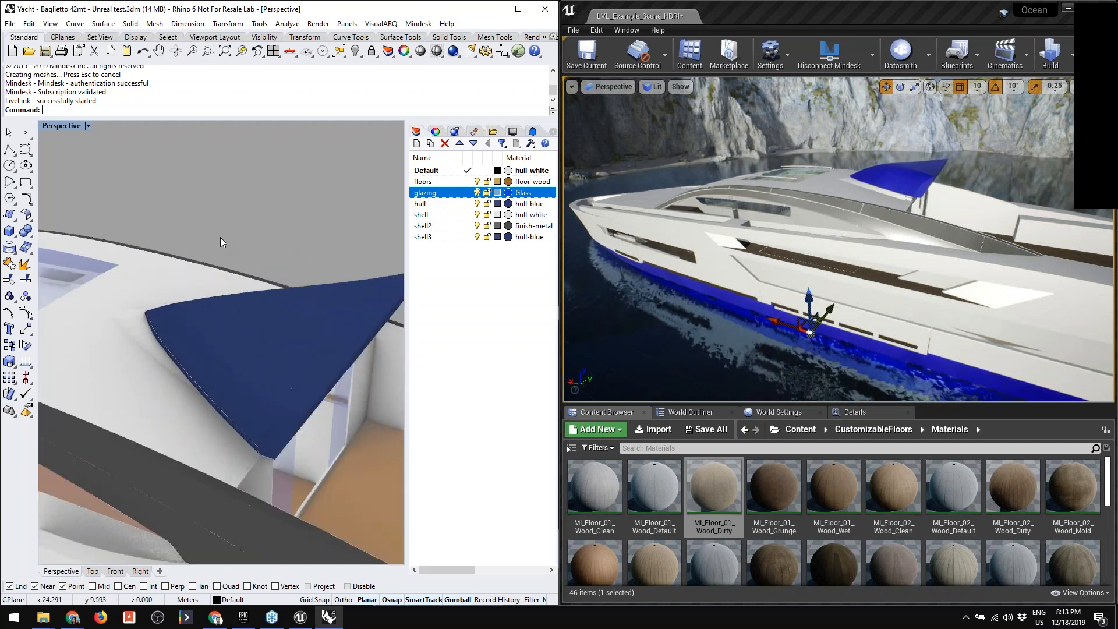
left_click(238, 308)
left_click(274, 300)
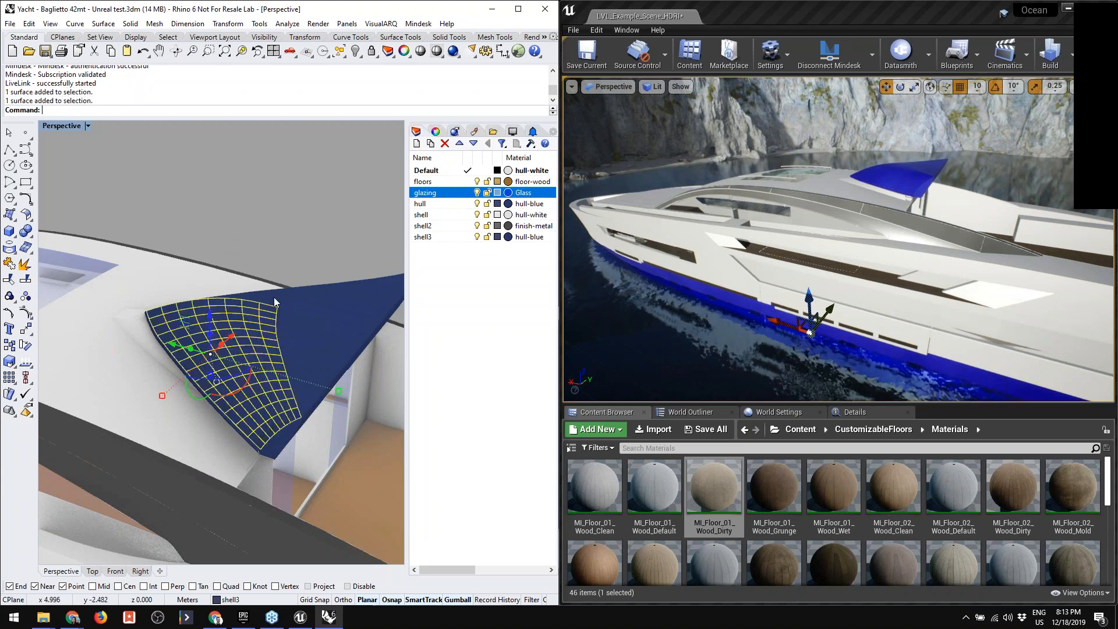
left_click(311, 310, "shift")
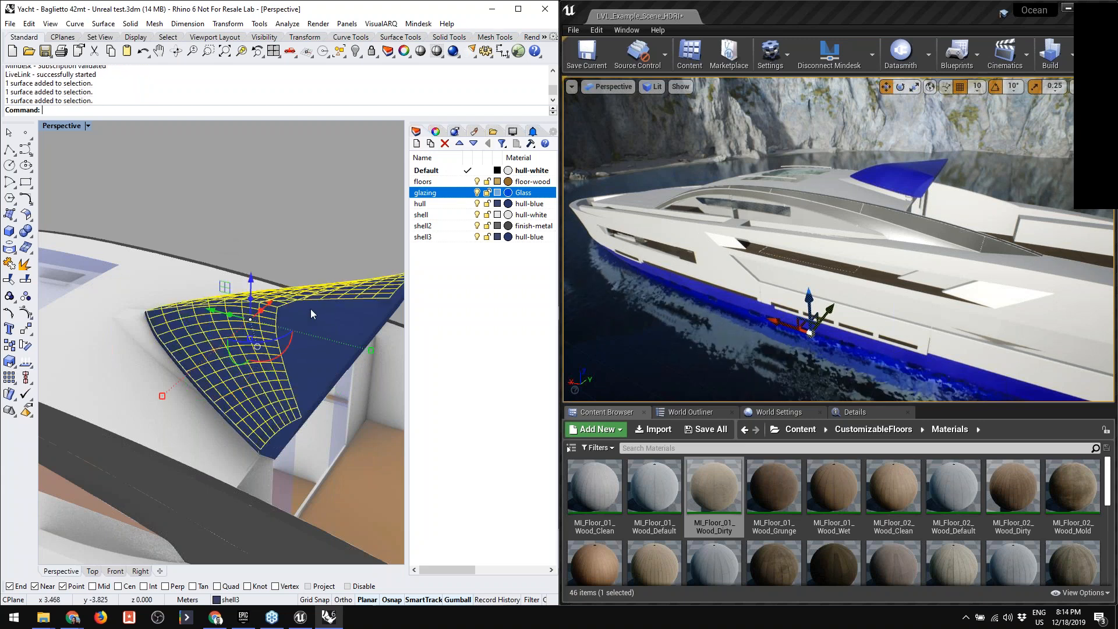
left_click(300, 351, "shift")
right_click_drag(300, 351, 324, 304)
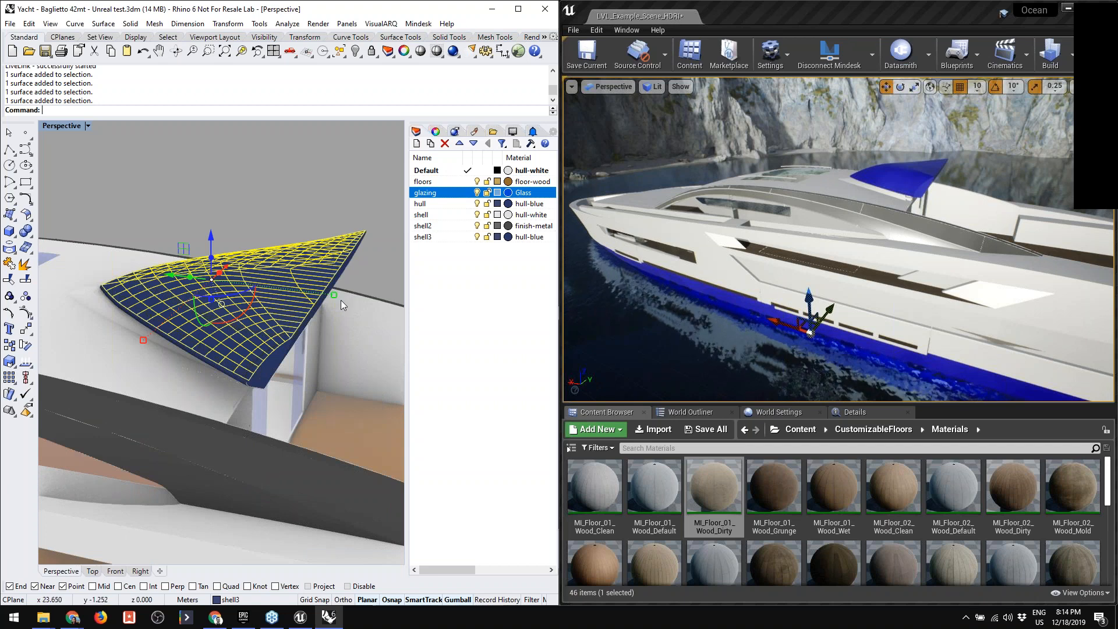
left_click_drag(333, 296, 388, 301)
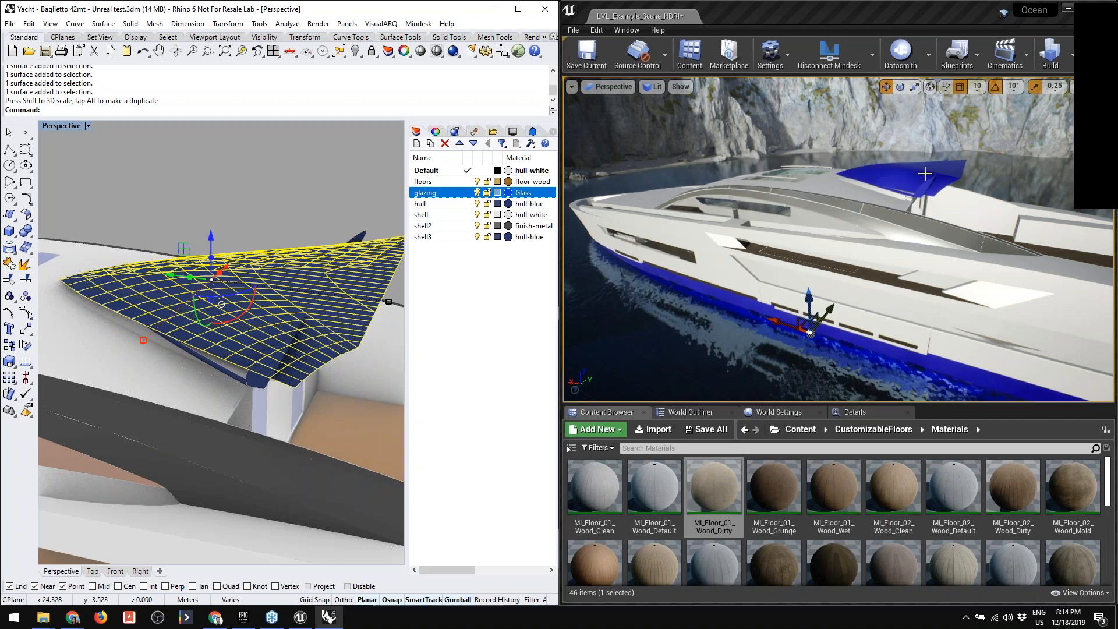
- Check the stretched canopy in Unreal and move the selected canopy surfaces toward the bow in Rhino
key("w")
right_click_drag(925, 174, 958, 178)
left_click(456, 276)
mouse_move(170, 274)
left_mouse_down()
mouse_move(125, 262)
mouse_move(156, 259)
left_mouse_up()
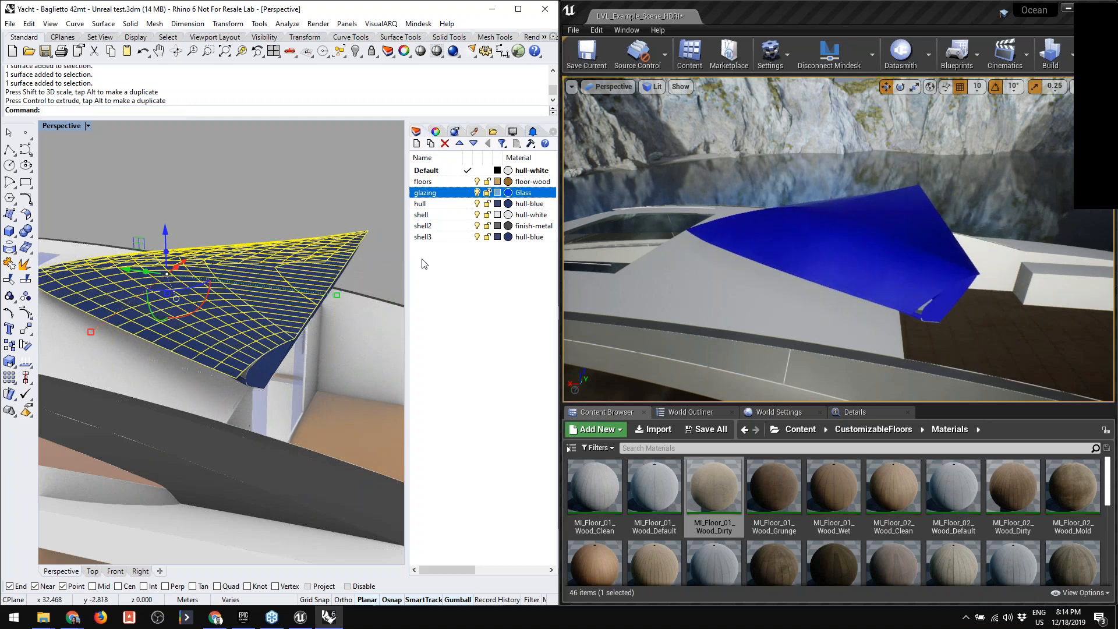
- Bring the aft doorway into view in Rhino and Unreal, and slide its right-hand door panel sideways across the opening
right_click_drag(345, 262, 390, 234)
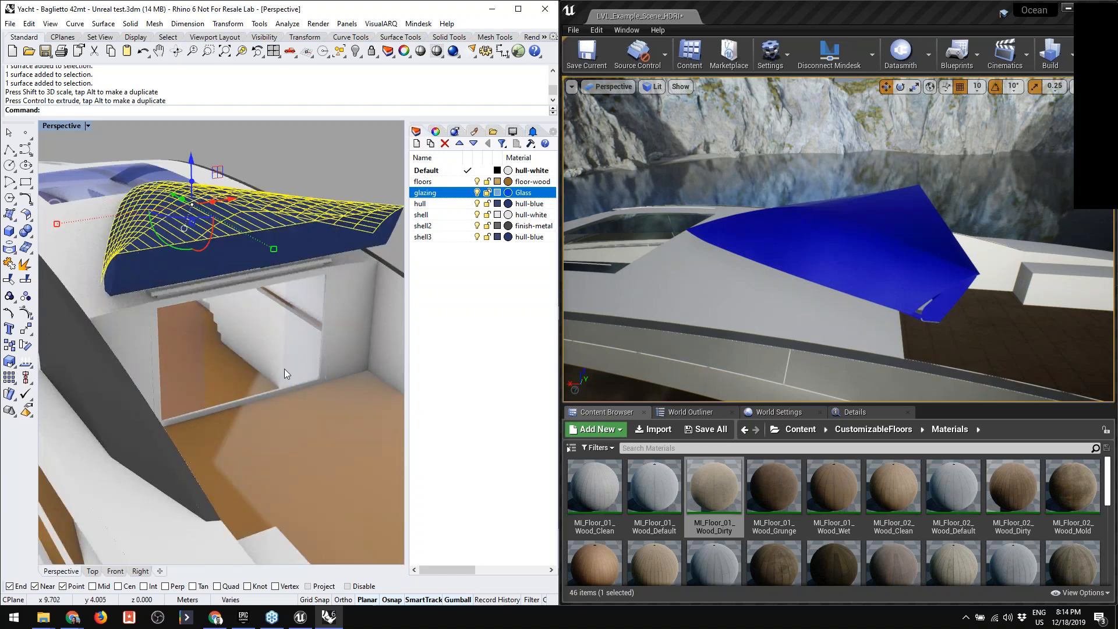
left_click(755, 233)
left_click(1010, 301)
right_click_drag(1011, 302, 815, 302)
mouse_move(1006, 304)
right_mouse_down()
mouse_move(955, 286)
mouse_move(1006, 305)
right_mouse_up()
scroll(913, 270, "up", 5)
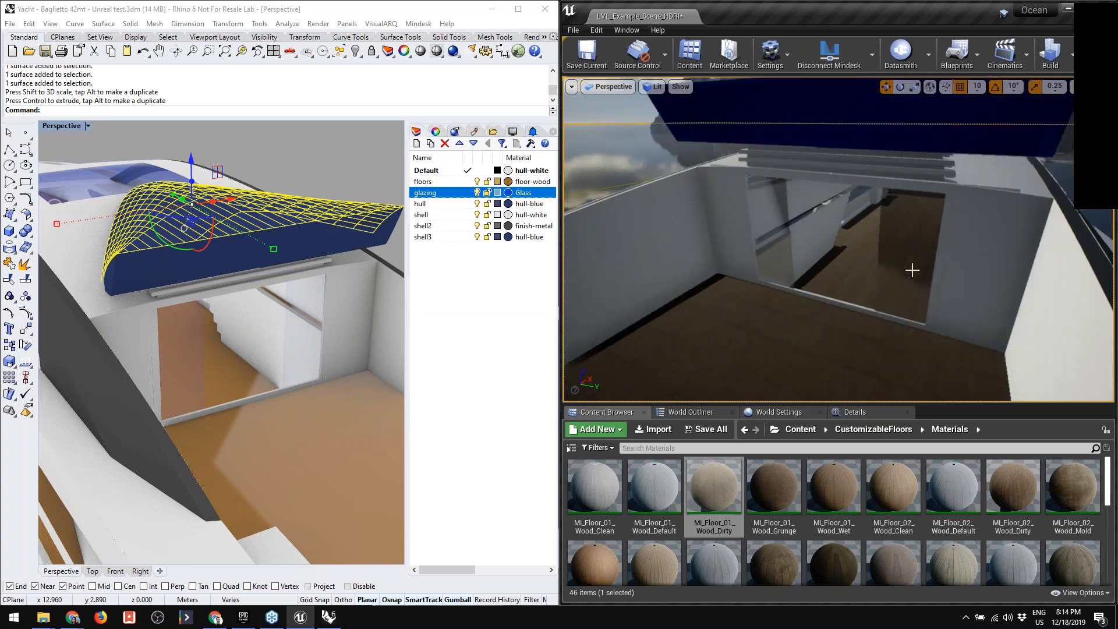
scroll(913, 270, "up", 2)
left_click(293, 331)
left_click(293, 330)
left_click(324, 359)
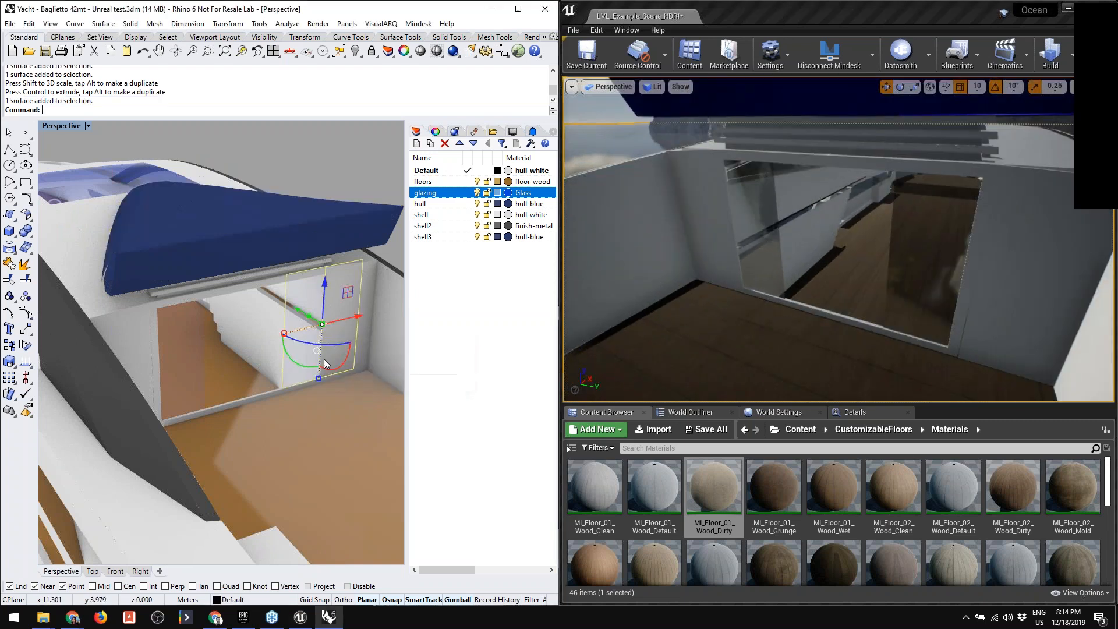
left_click_drag(352, 319, 303, 325)
- Select the left-hand glass panel of the aft doorway in Rhino, slide it sideways, and view the yacht from the stern in Unreal
left_click(172, 345)
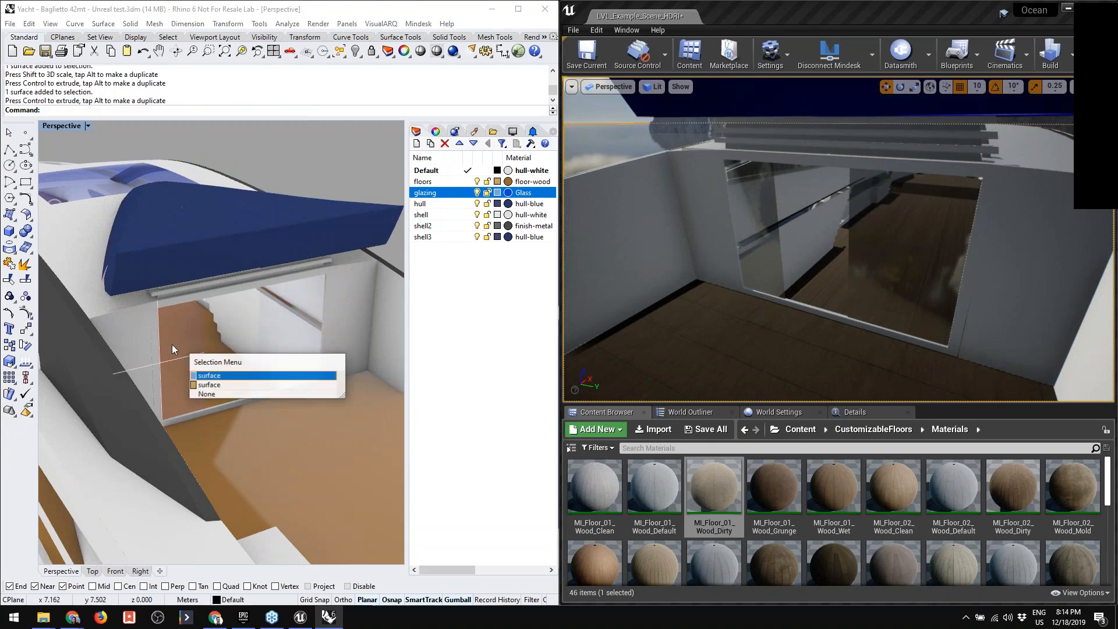
left_click(203, 379)
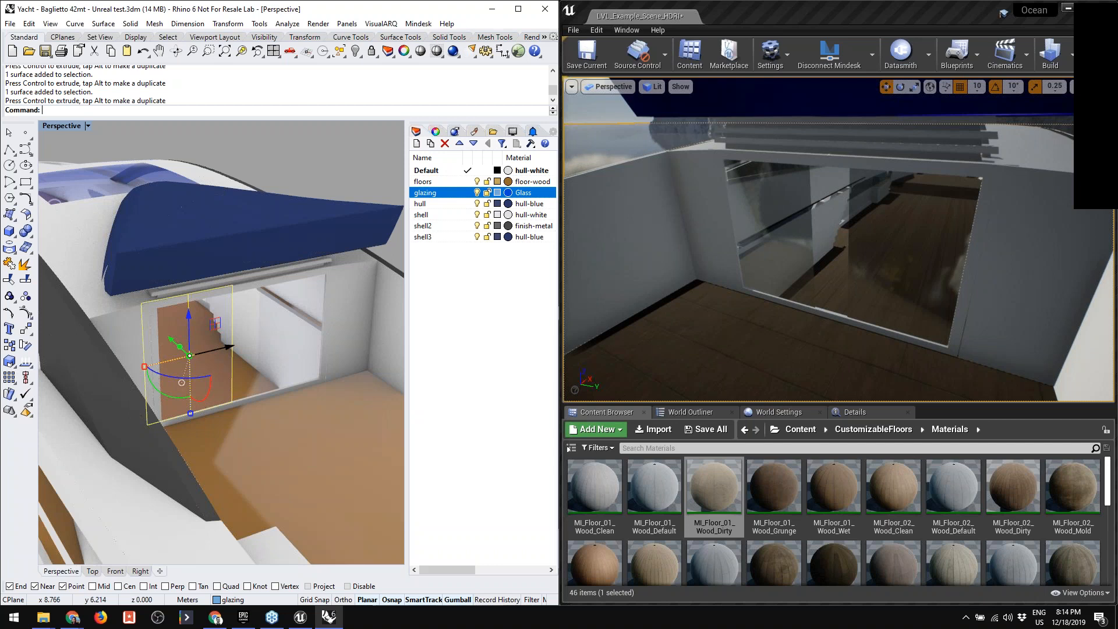
mouse_move(729, 310)
right_mouse_down()
mouse_move(751, 312)
mouse_move(738, 319)
right_mouse_up()
key("s")
key("w")
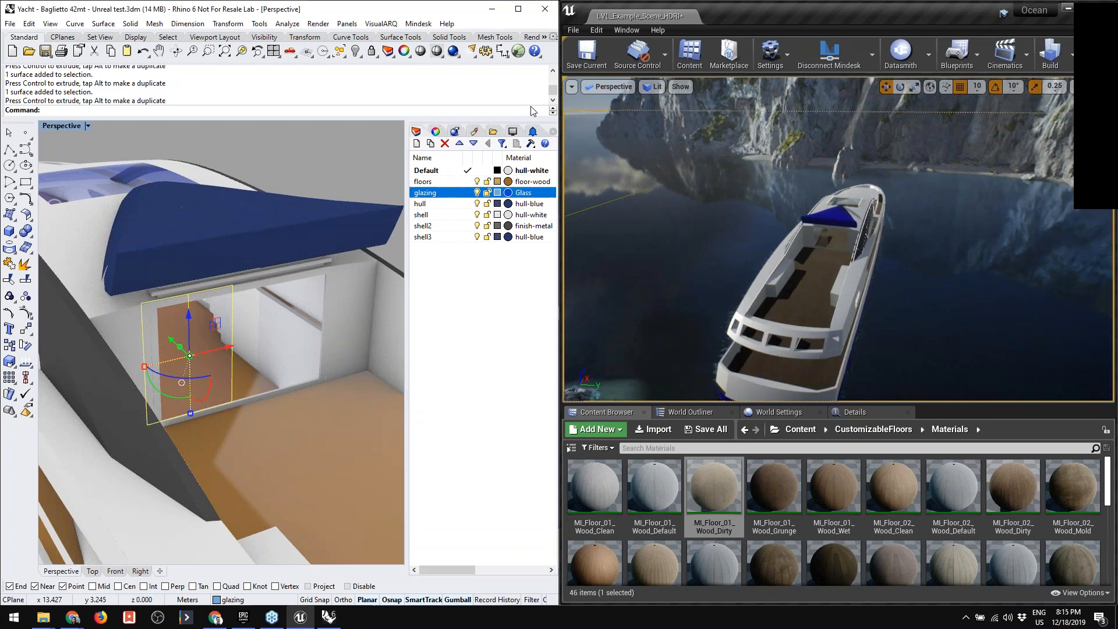
- Frame the whole yacht in Rhino and launch Grasshopper to show its circle and sphere definition
scroll(356, 275, "down", 5)
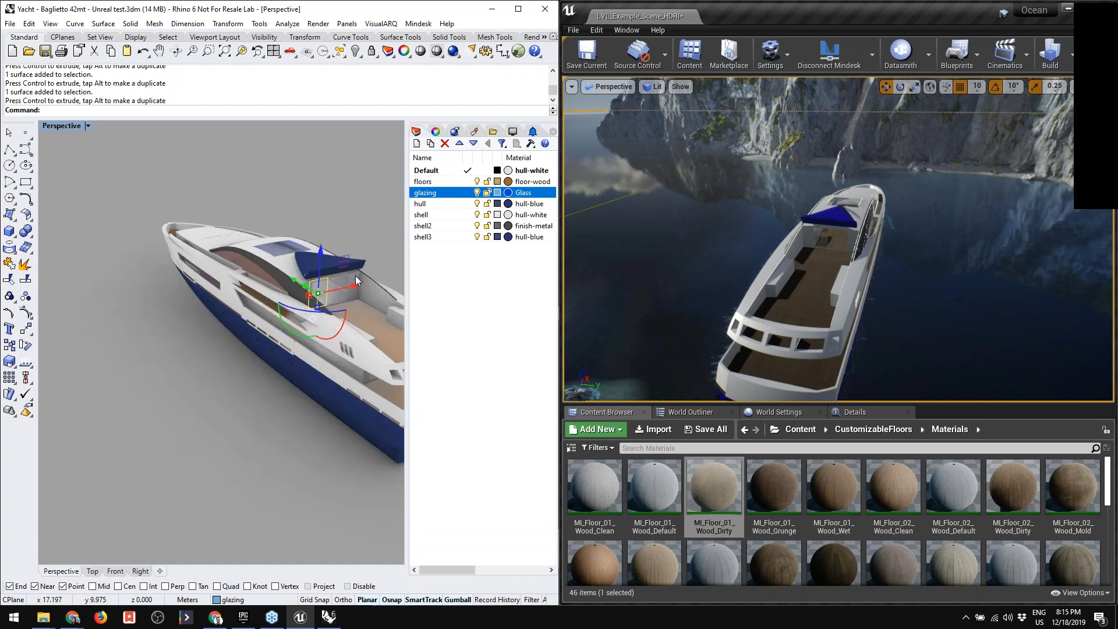
right_click_drag(356, 275, 382, 287)
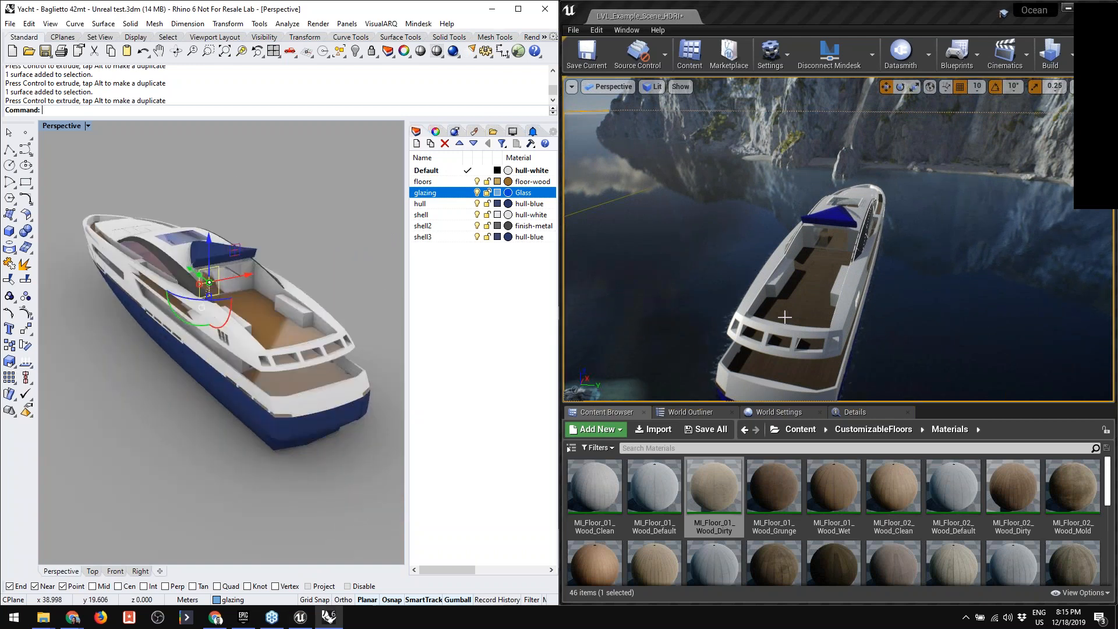
left_click(518, 52)
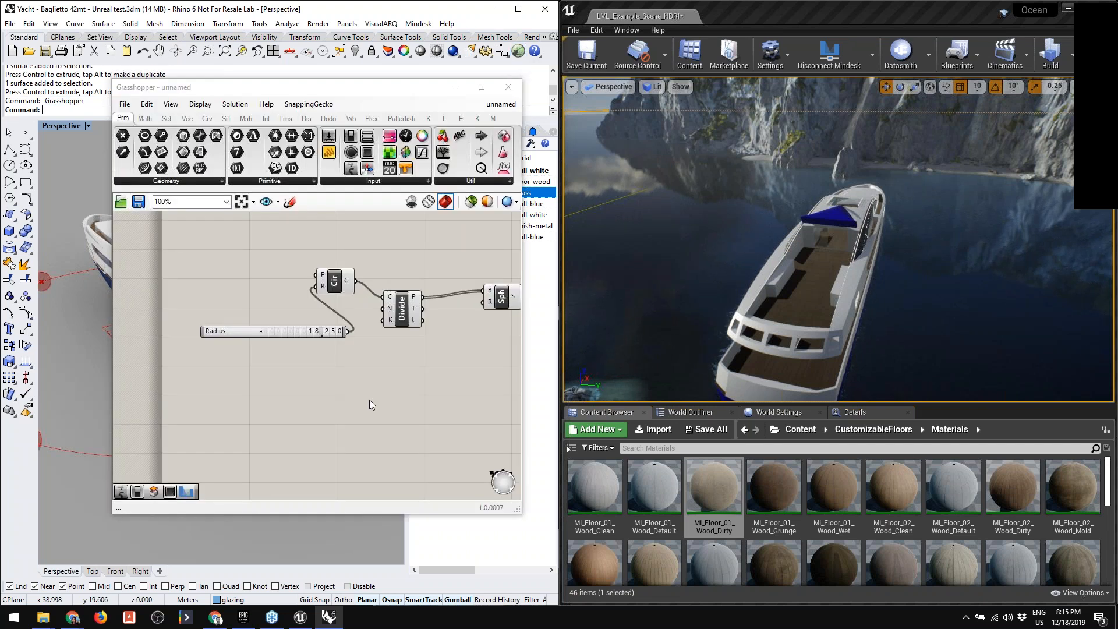
right_click_drag(318, 380, 269, 342)
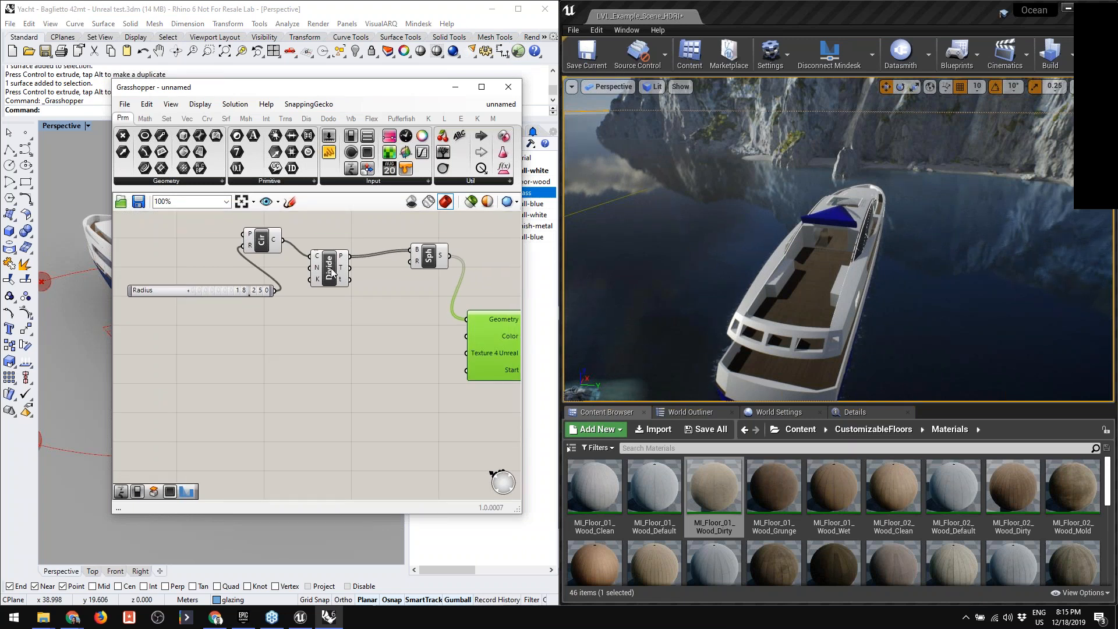
- Line up the Divide component with the Circle component, select Circle, and move the Grasshopper window aside to inspect its preview around the yacht
left_click_drag(332, 271, 336, 255)
left_click(261, 242)
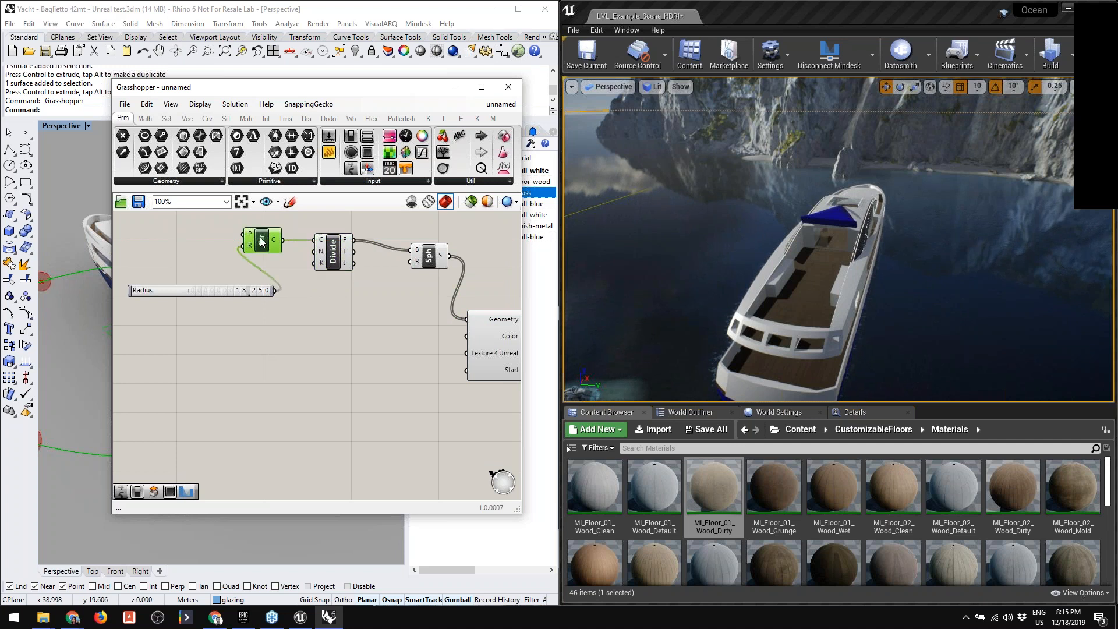
left_click_drag(285, 89, 698, 88)
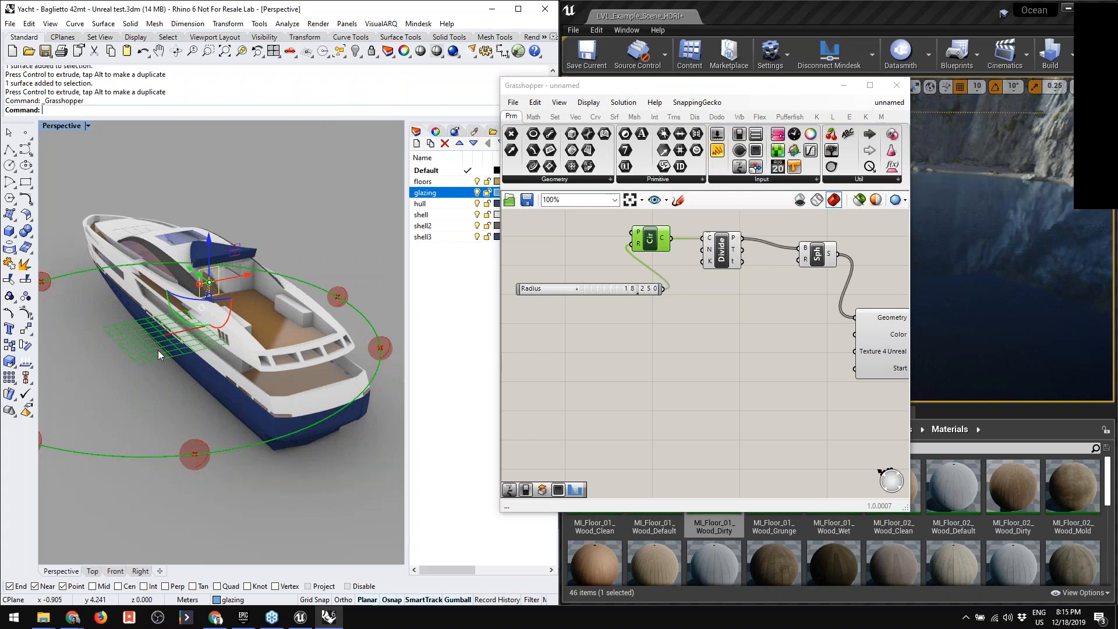
right_click_drag(254, 362, 187, 278)
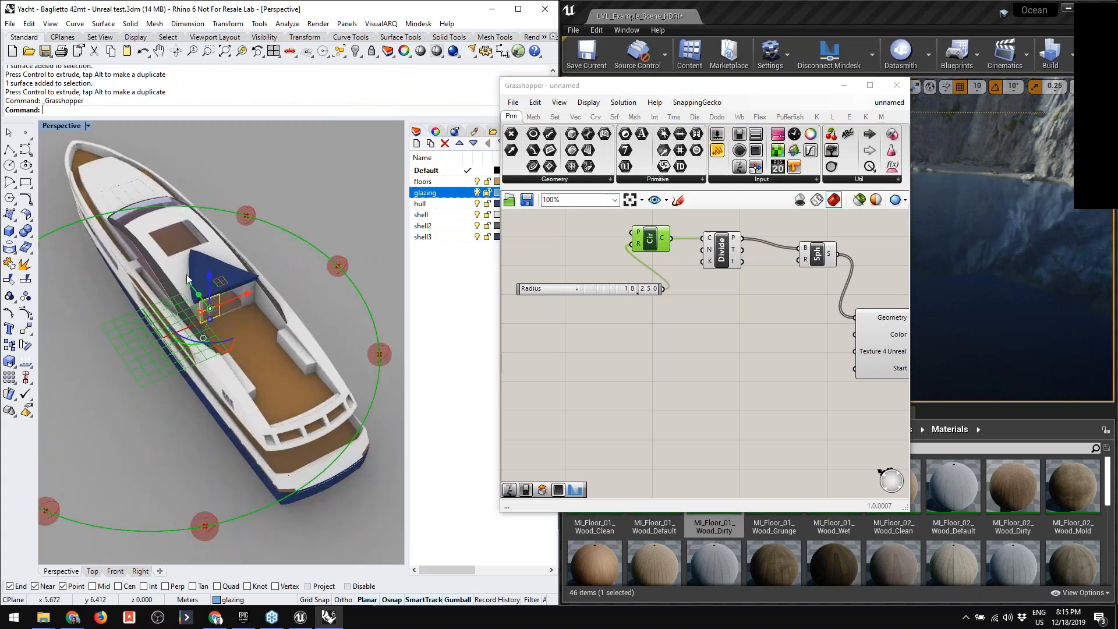
right_click_drag(193, 336, 247, 323, "shift")
scroll(251, 322, "down", 3)
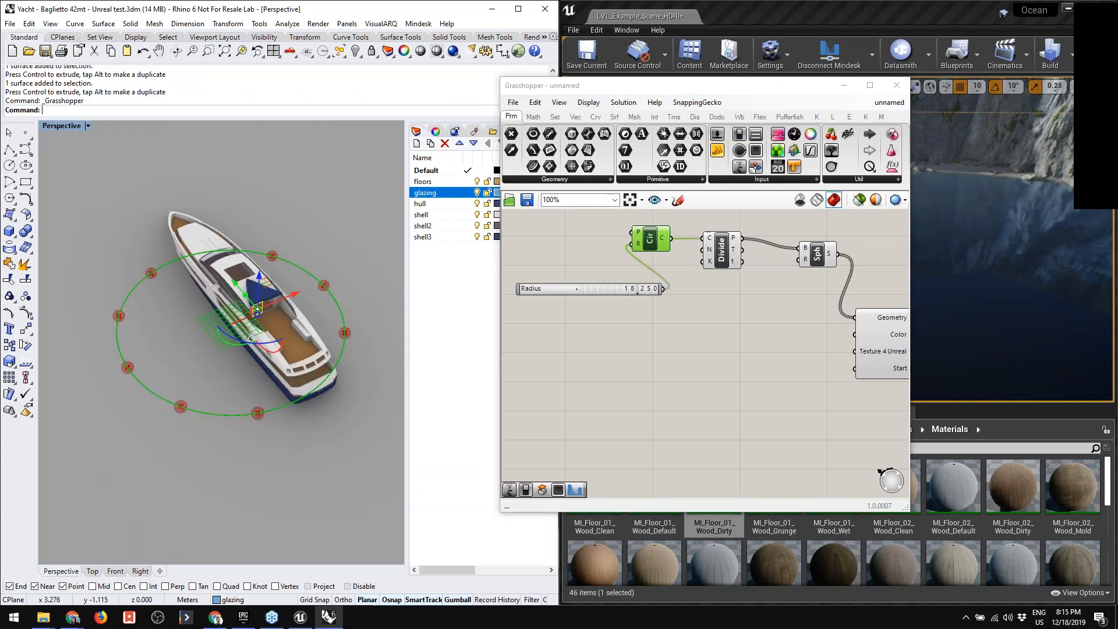
scroll(251, 322, "up", 3)
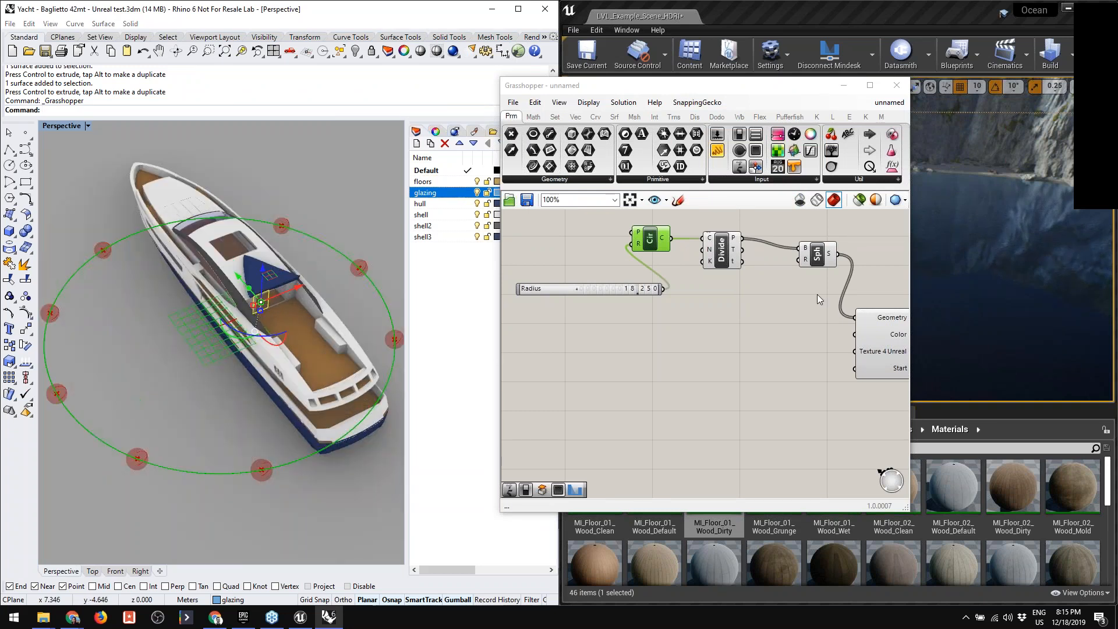
- Move the MDSK Geometry component level with the Sphere component, and switch its Start input to False and back to True
right_click_drag(817, 295, 746, 281)
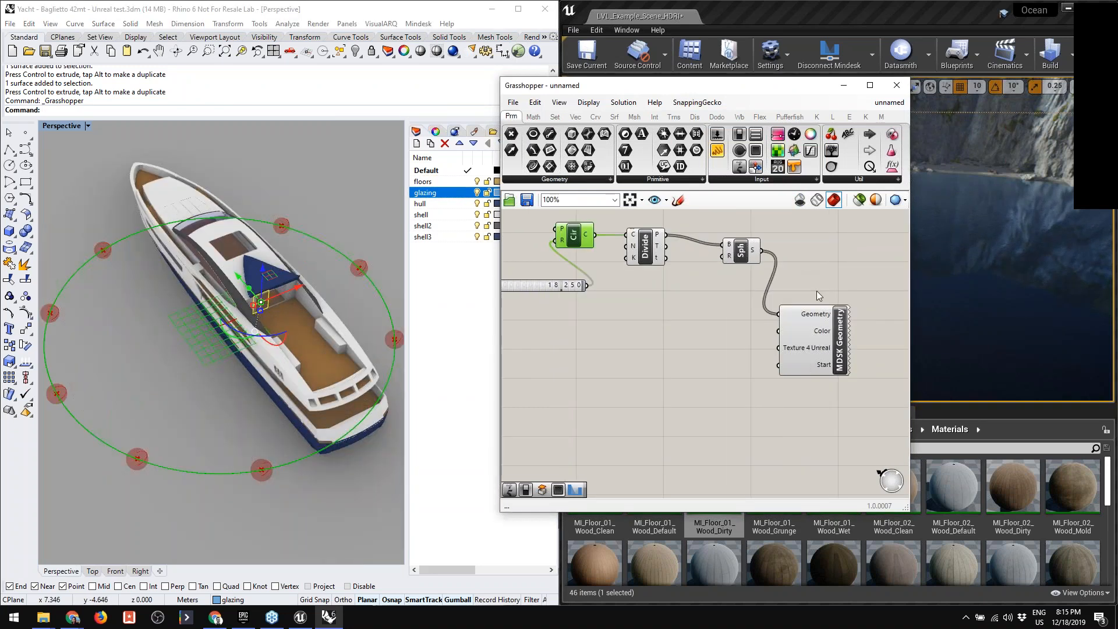
left_click_drag(822, 334, 849, 270)
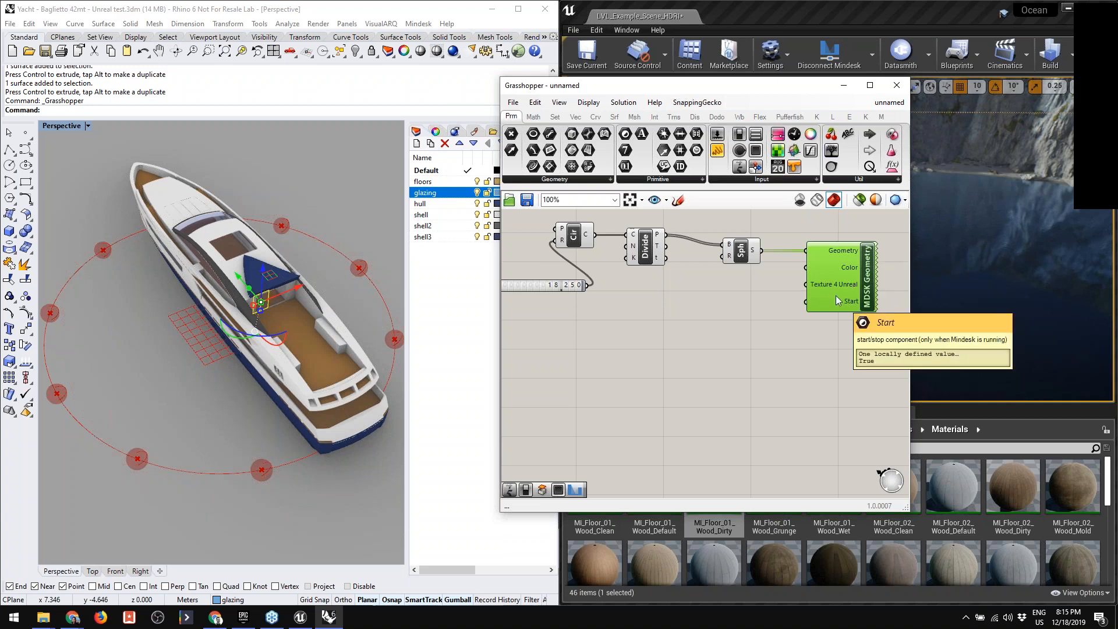
right_click(854, 304)
mouse_move(923, 419)
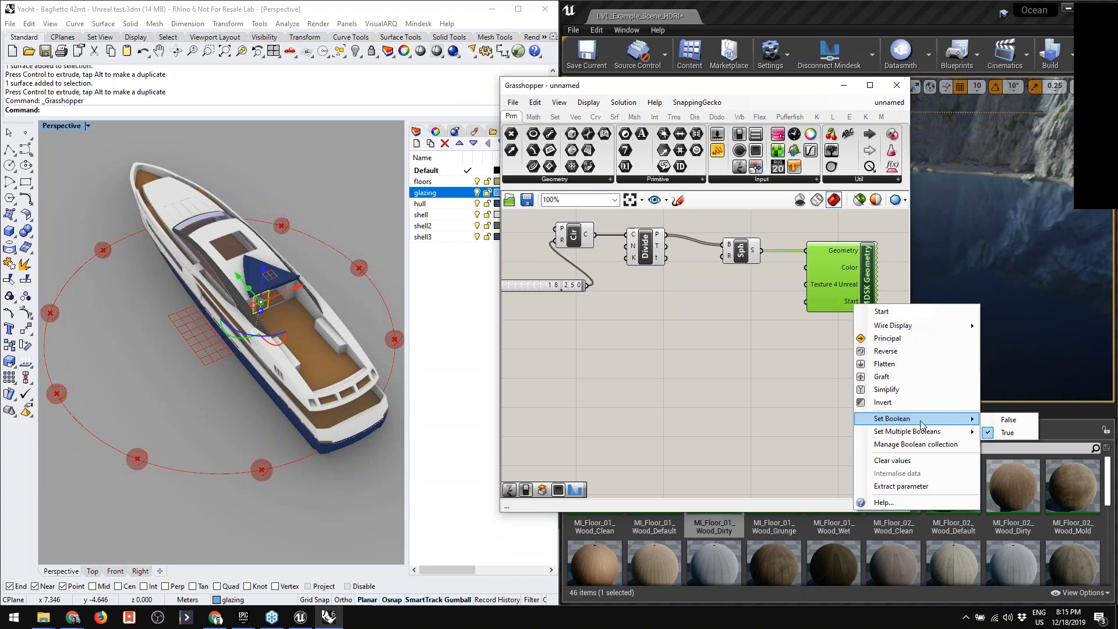
left_click(1003, 420)
right_click(845, 301)
mouse_move(920, 416)
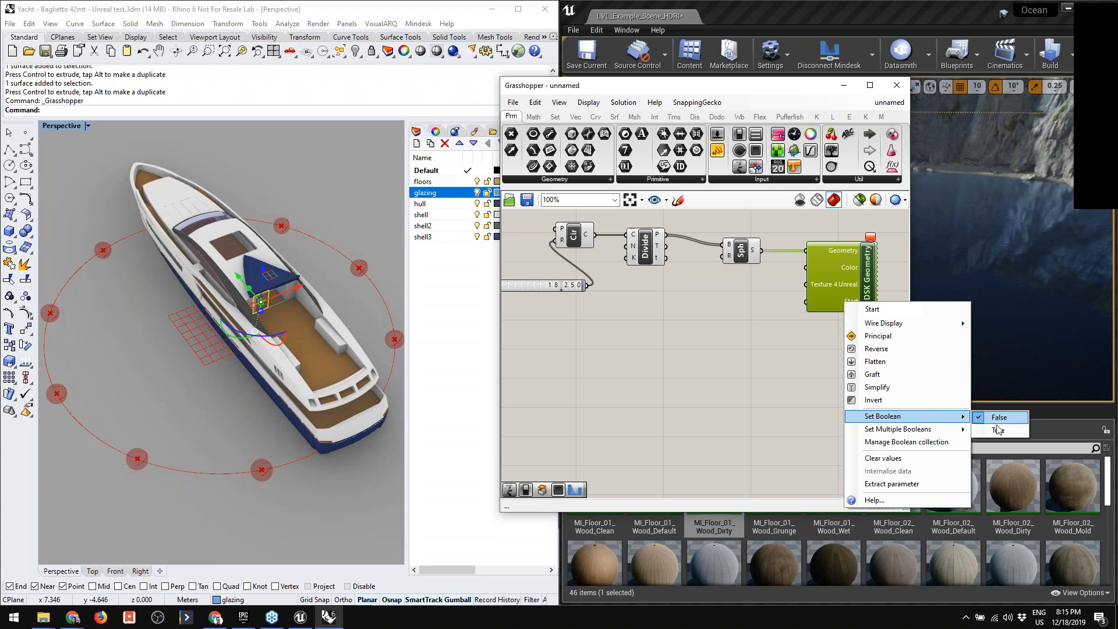
left_click(997, 431)
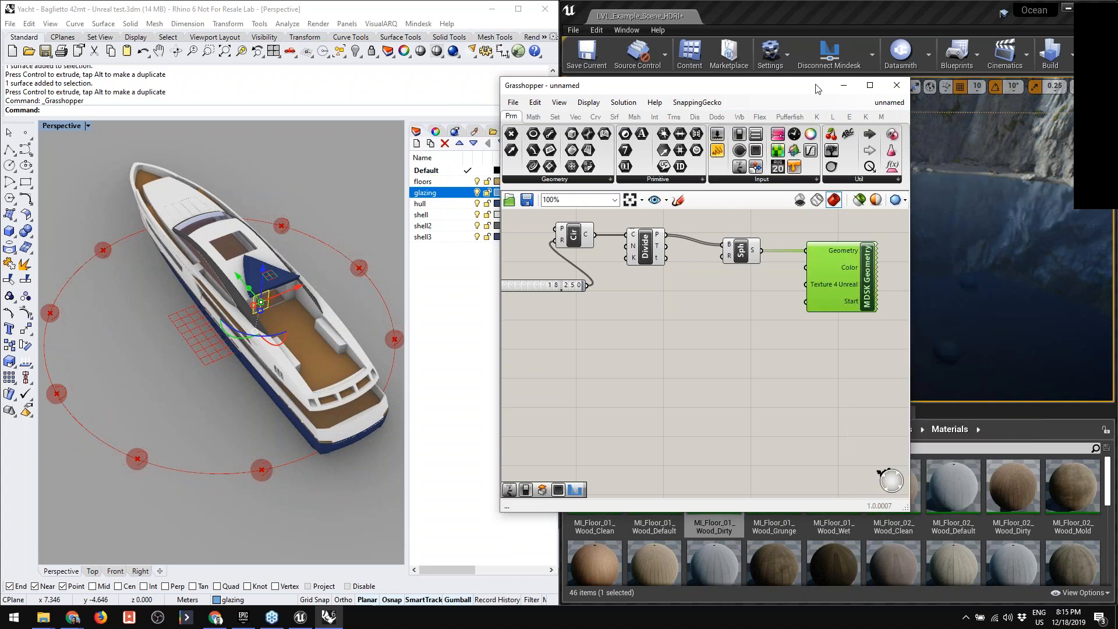
- Move the Grasshopper window clear of the Unreal viewport so that the yacht is in view in both programs
left_click_drag(815, 89, 360, 502)
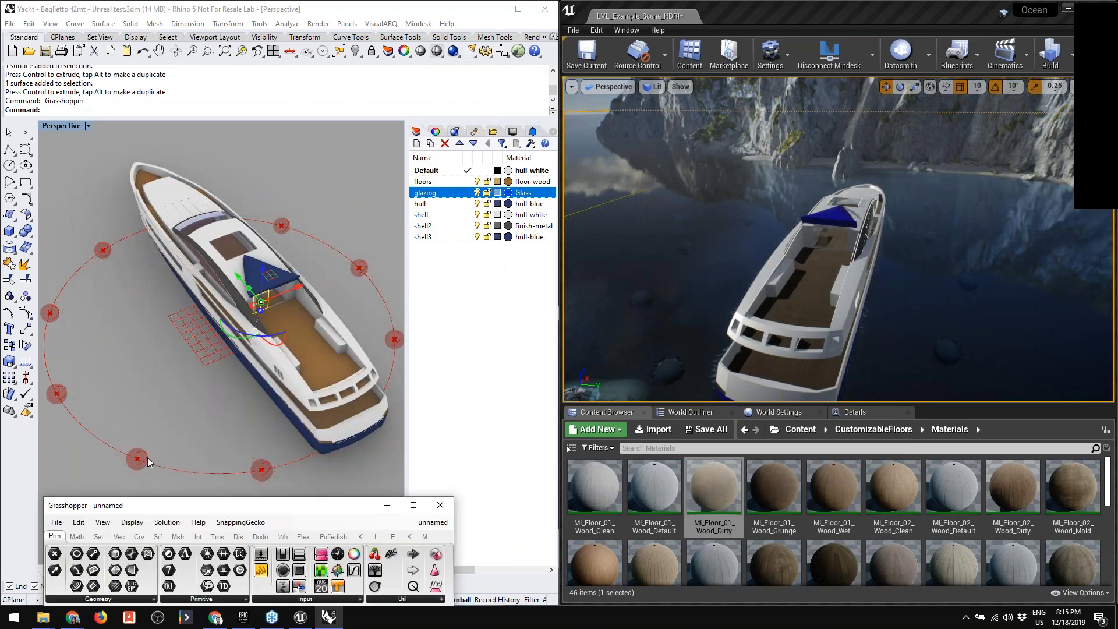
left_click(79, 319)
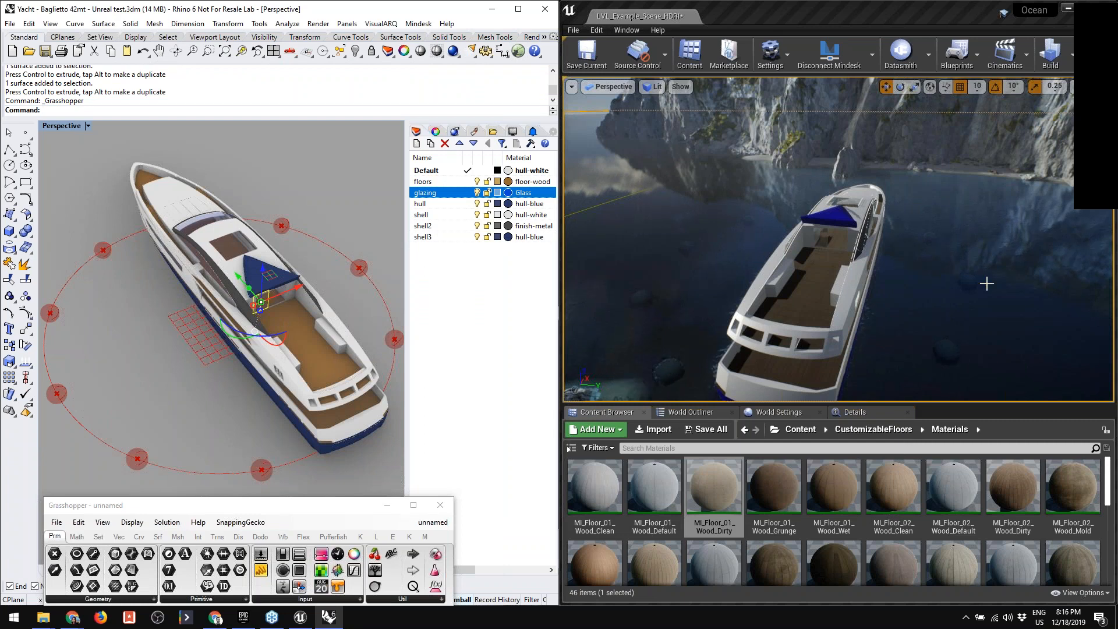
- Collapse the Landscape folder in the World Outliner and select GH_object under the yacht's Mindesk root actor
left_click(685, 412)
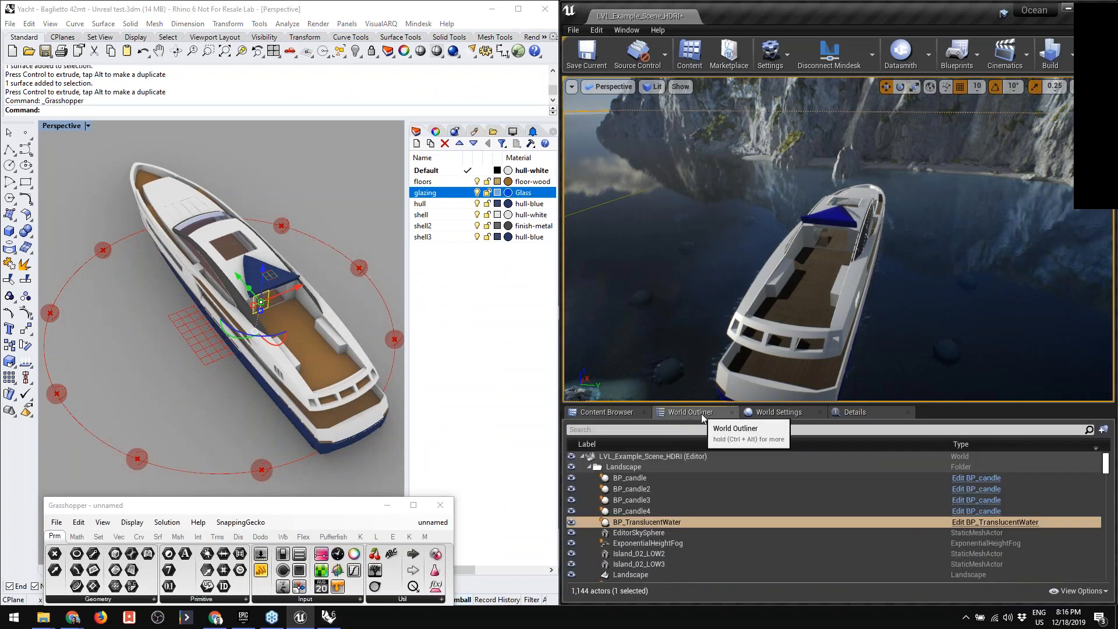
left_click(588, 466)
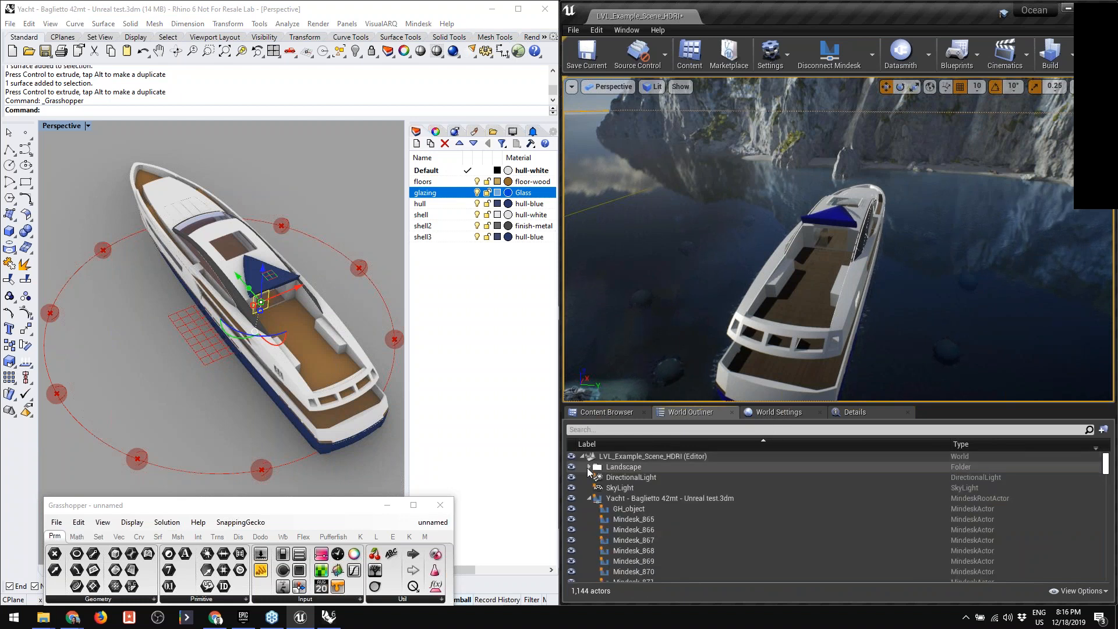
left_click(649, 498)
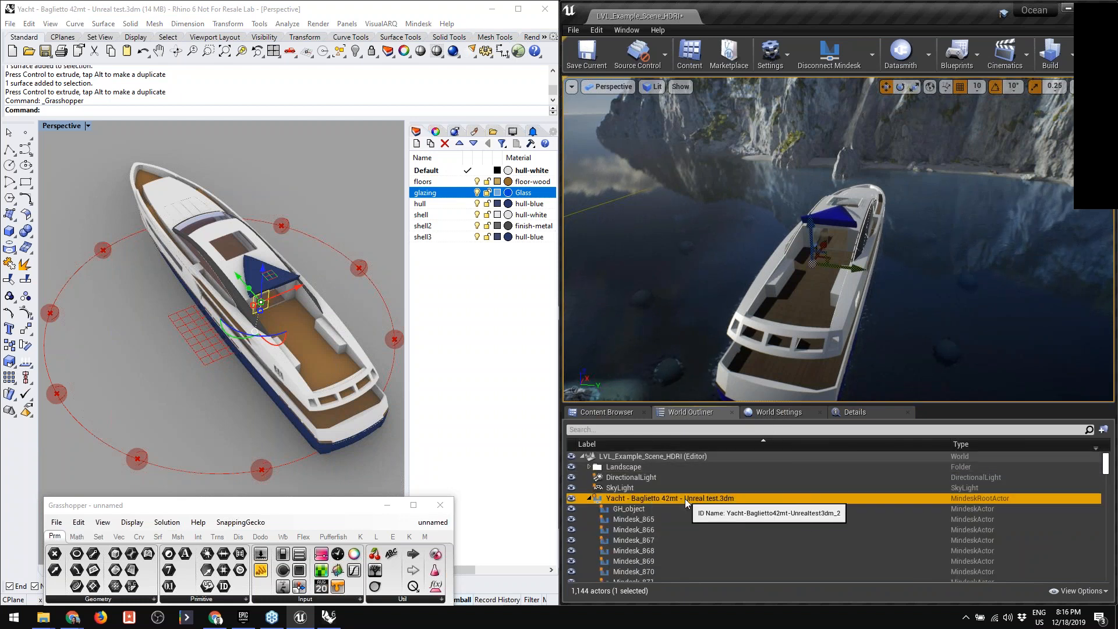
left_click(638, 510)
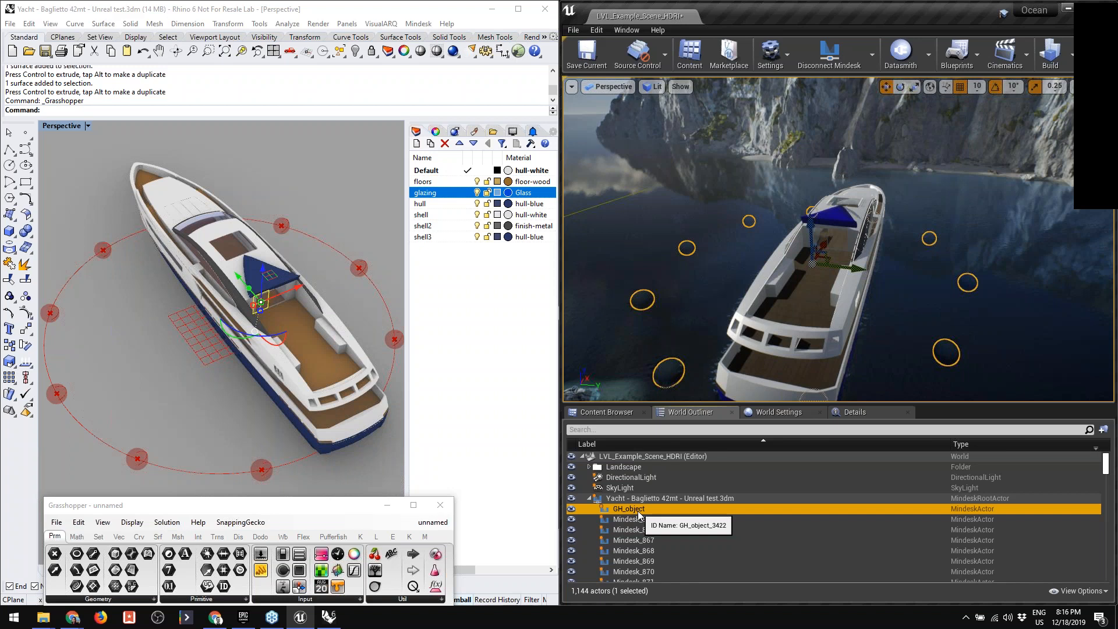
- Open GH_object's details and assign a red material to all its objects under Mindesk Materials
left_click(877, 413)
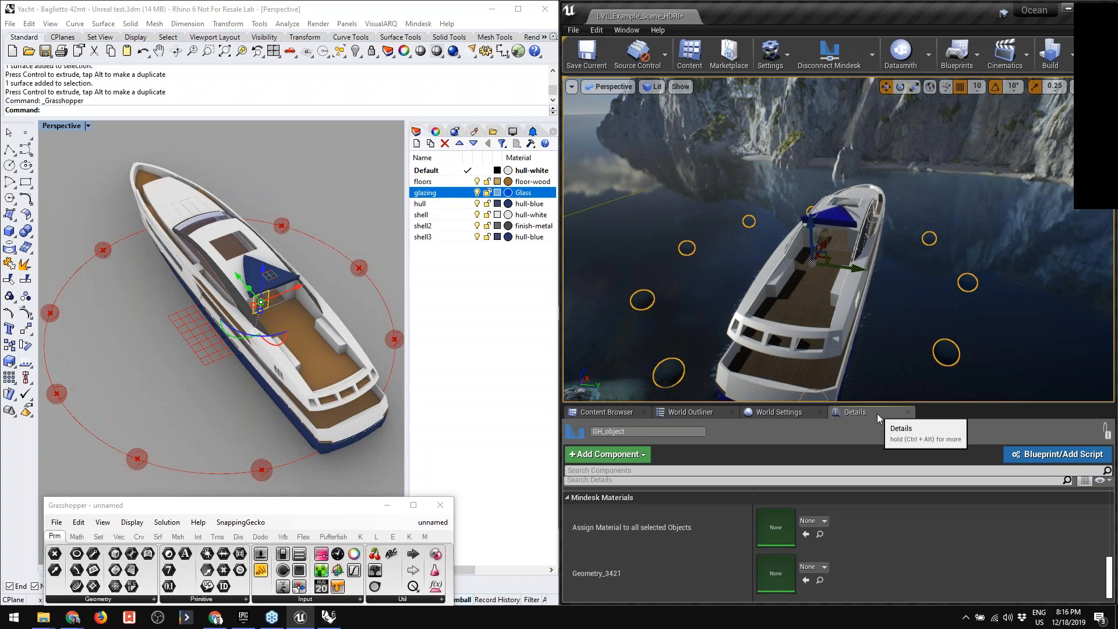
scroll(760, 550, "up", 1)
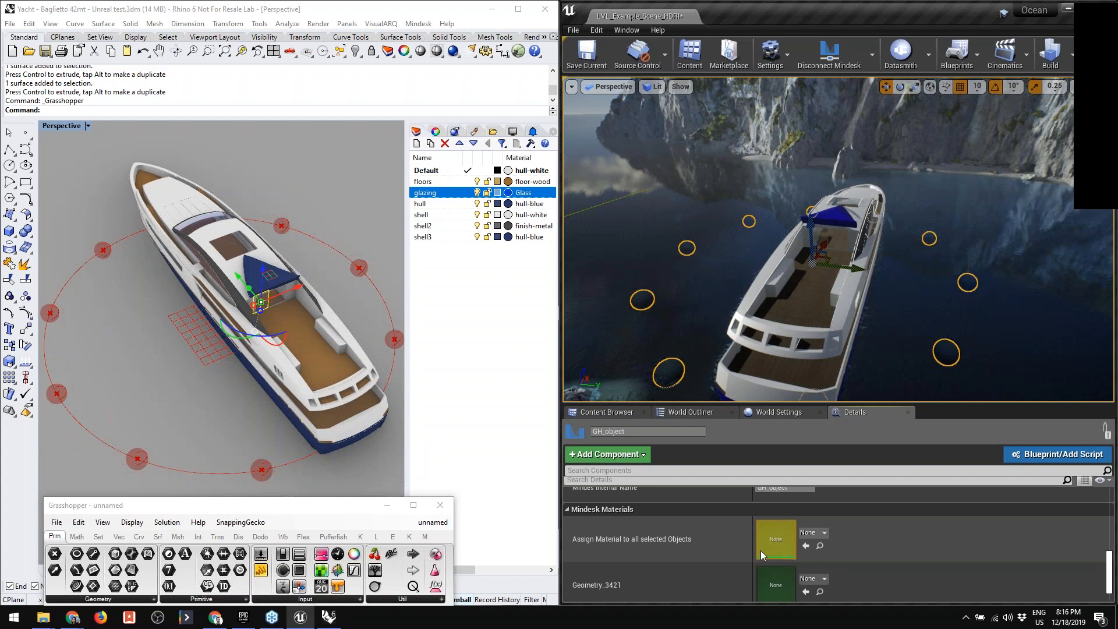
left_click(825, 533)
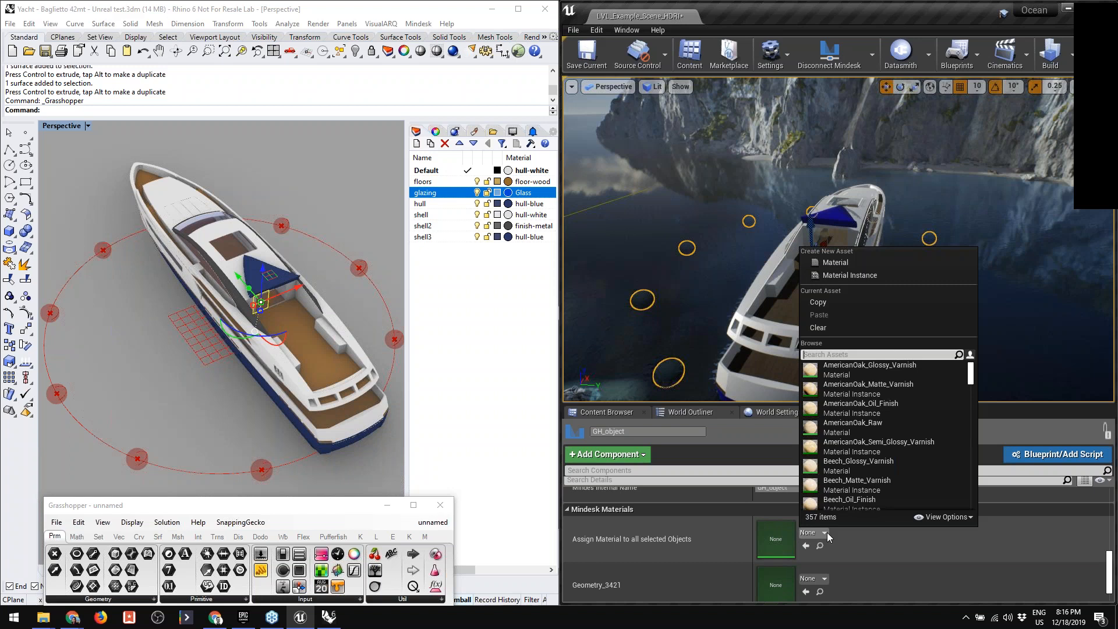
left_click(789, 293)
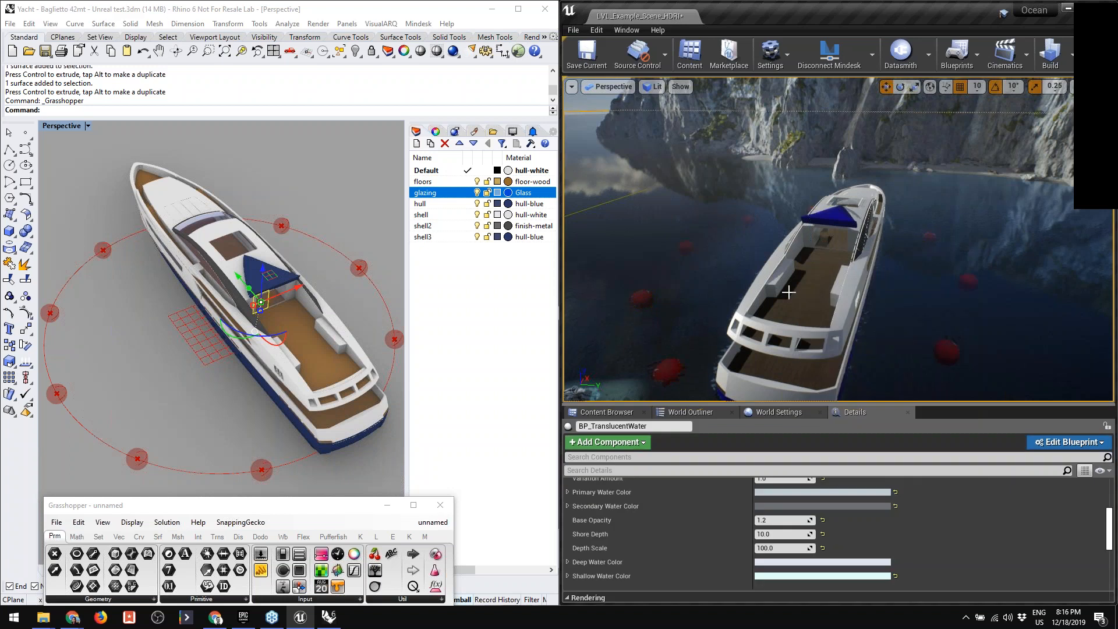
- Select the yacht's root actor in the World Outliner and frame the yacht with its surrounding spheres in the Unreal viewport
left_click(690, 411)
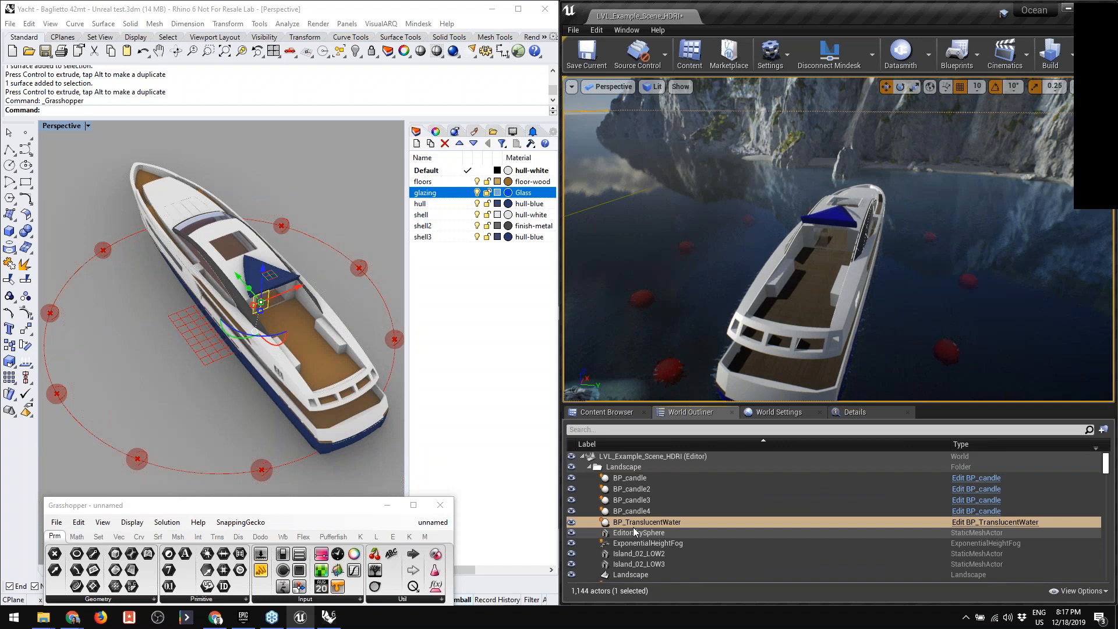
left_click(595, 467)
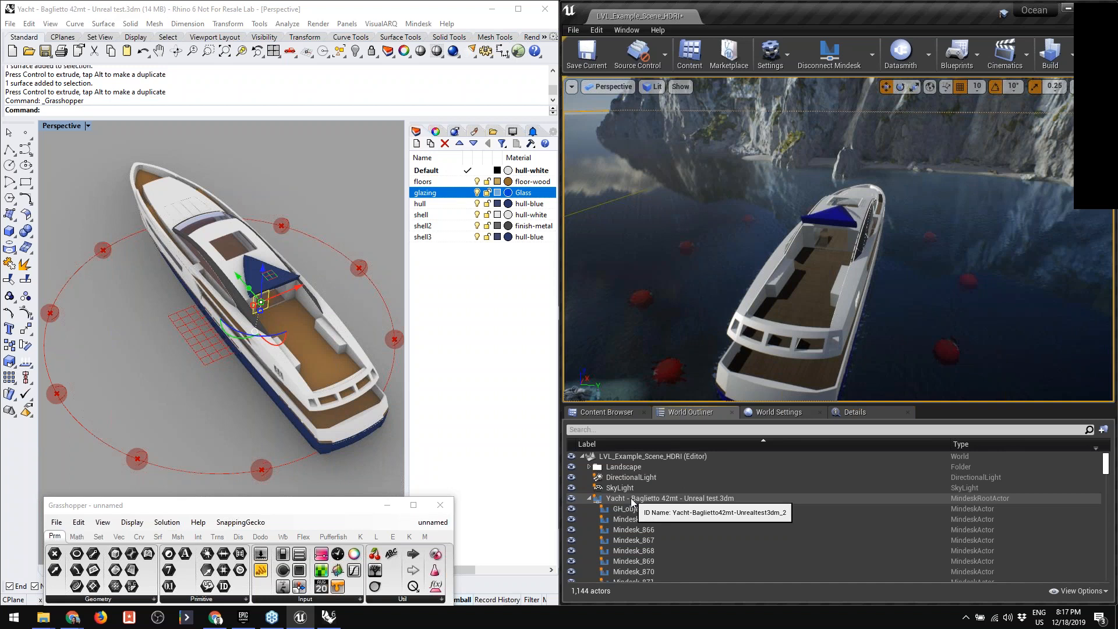
left_click(633, 499)
mouse_move(813, 225)
right_mouse_down()
mouse_move(775, 218)
mouse_move(844, 216)
mouse_move(833, 224)
right_mouse_up()
key("w")
key("s")
key("s")
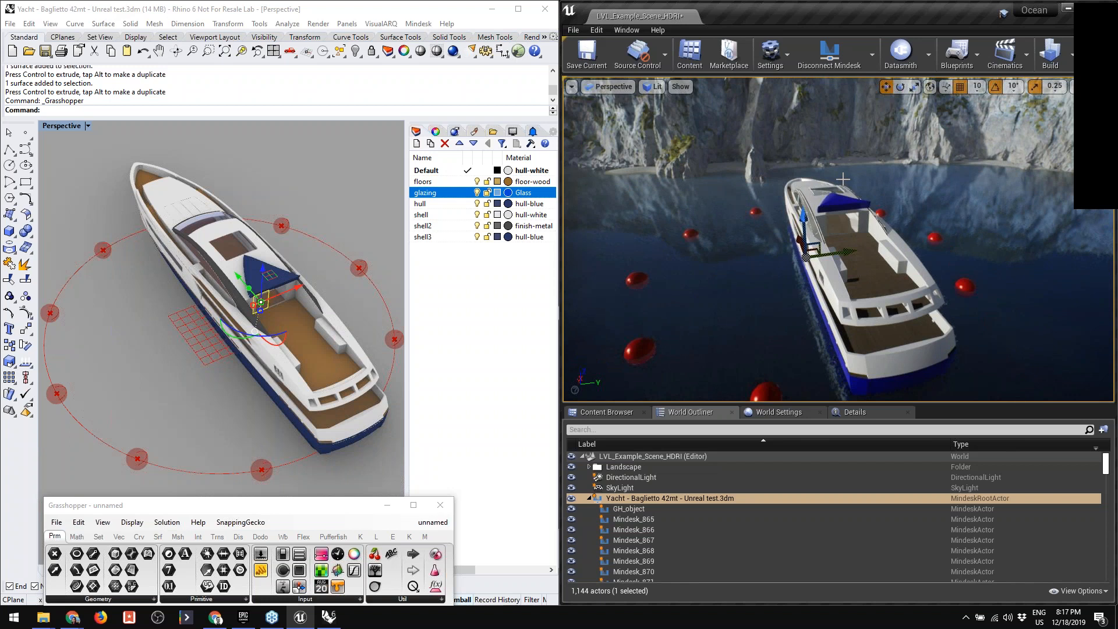
- Bring the Grasshopper definition into view, set the circle's Radius to 24.250, and move the window aside within Rhino
left_click_drag(343, 512, 457, 349)
right_click_drag(295, 580, 436, 578)
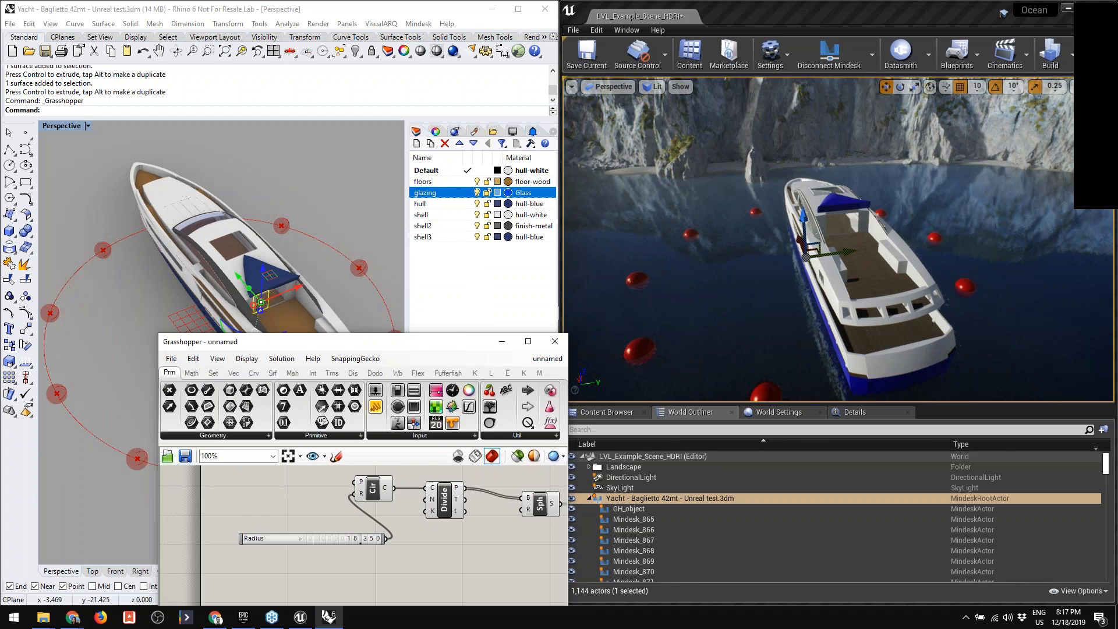
left_click(254, 234)
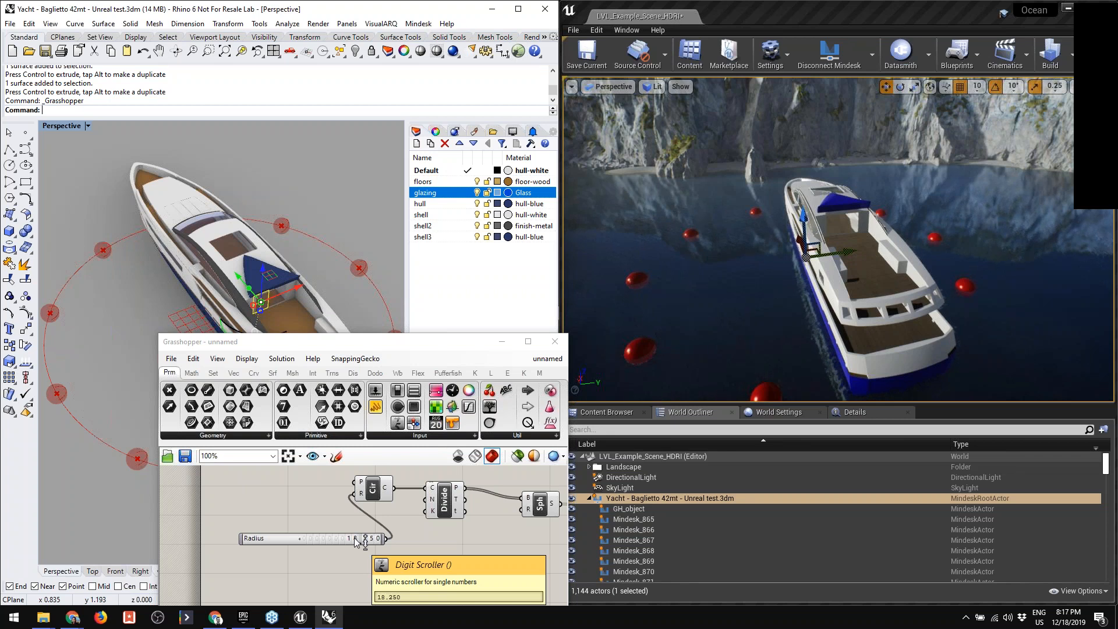
left_click_drag(357, 541, 369, 460)
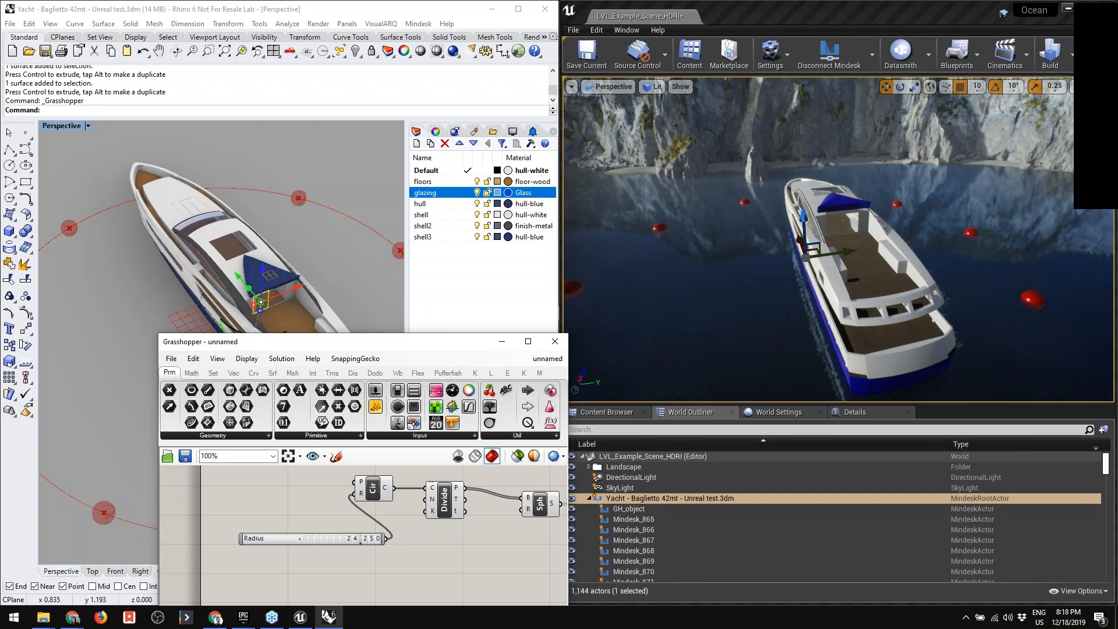
left_click_drag(395, 340, 252, 319)
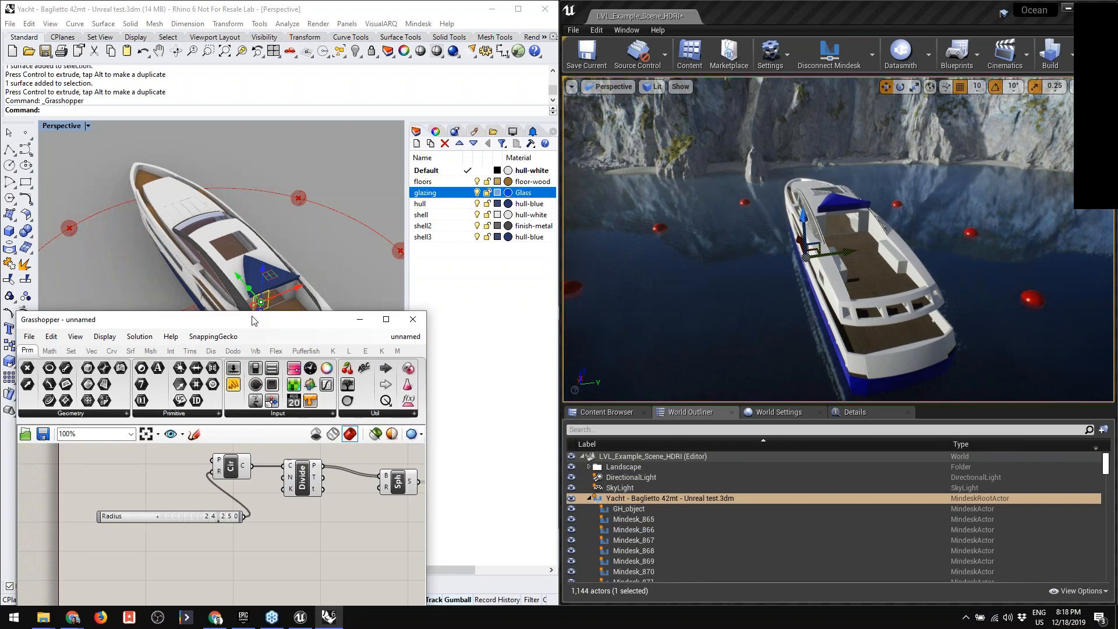
left_click(498, 257)
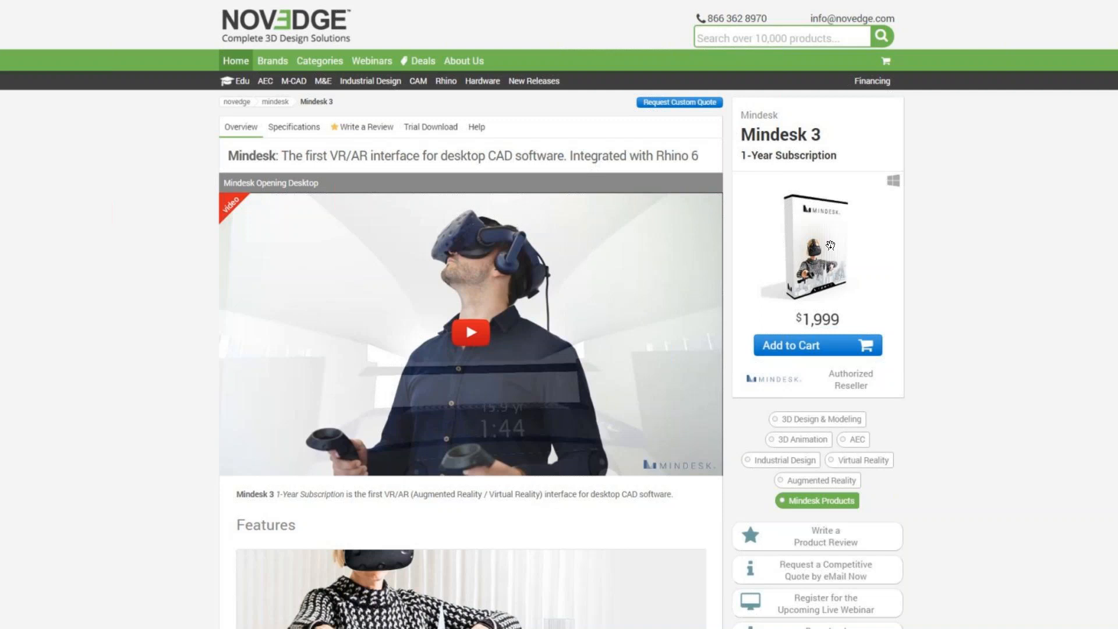
left_click(714, 276)
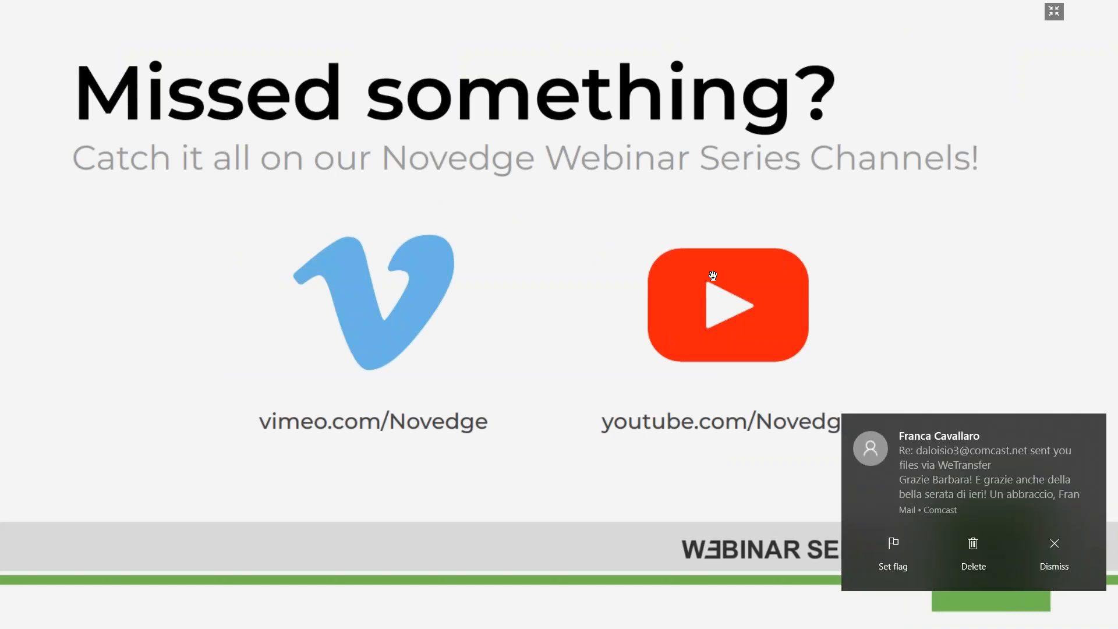
left_click(982, 539)
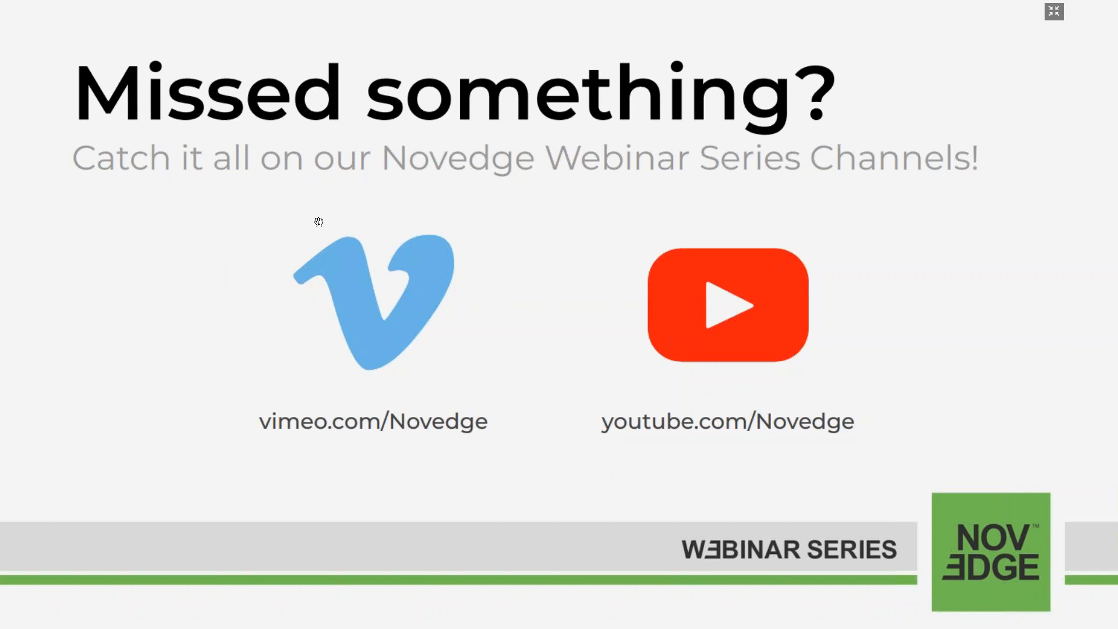